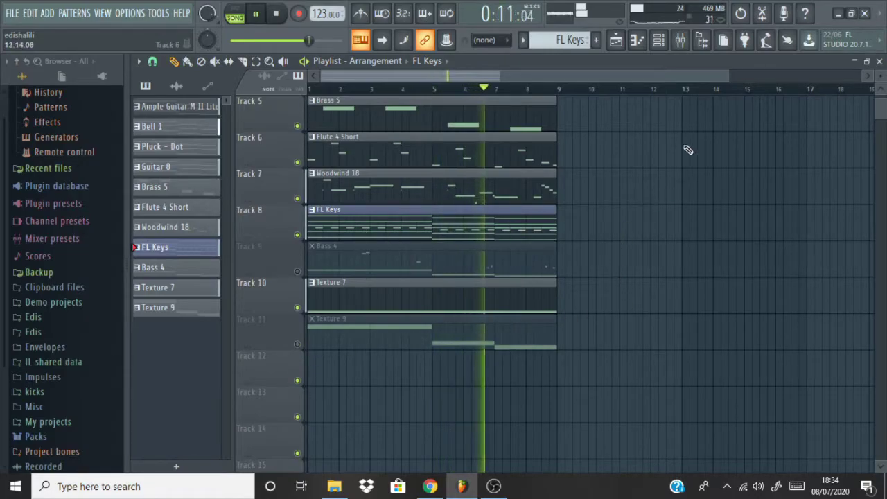
Step: Examine the FL Keys pattern's notes in the piano roll and return to the playlist
left_click(659, 43)
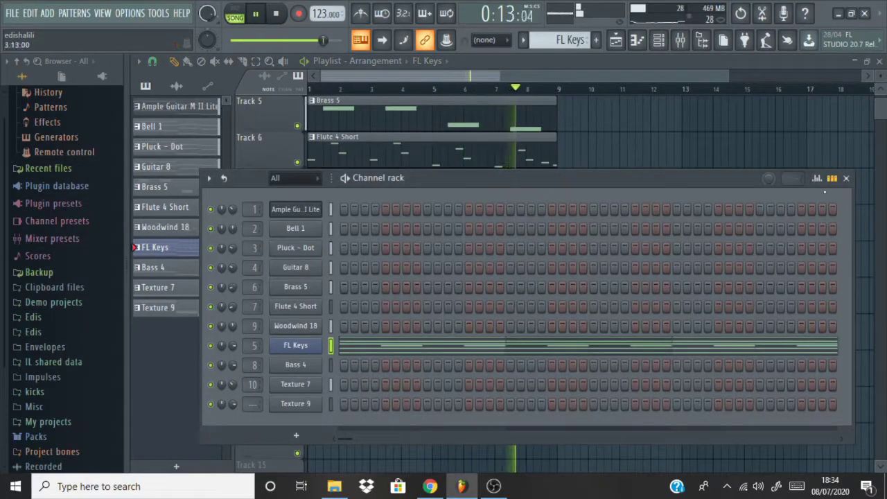
key("F6")
key("F7")
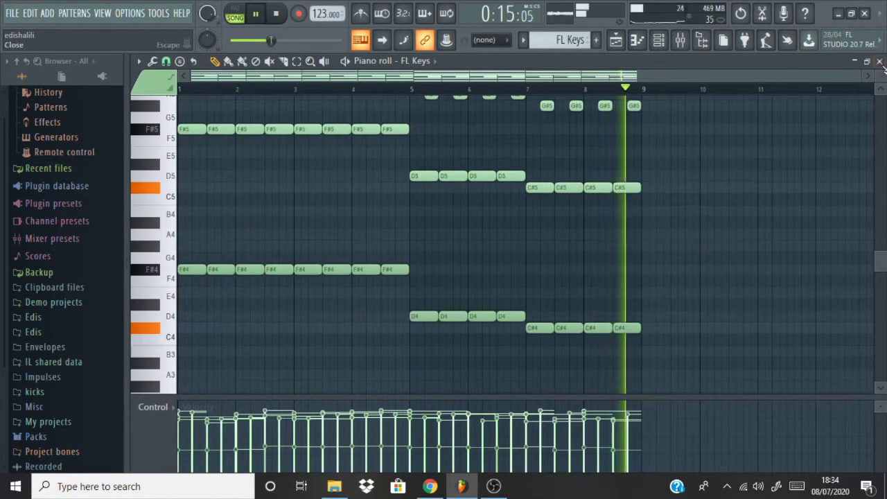
key("F7")
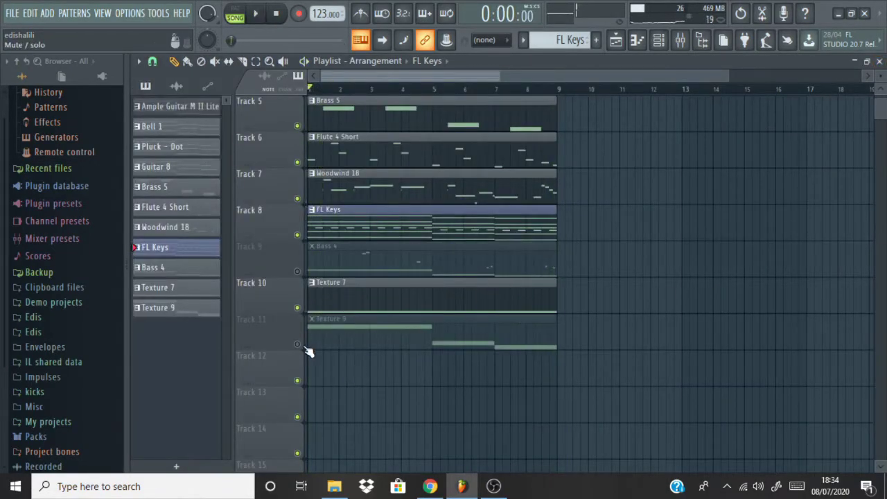
Step: Unmute the Texture 9 track, play the arrangement through, and unmute the Bass 4 track
left_click(298, 343)
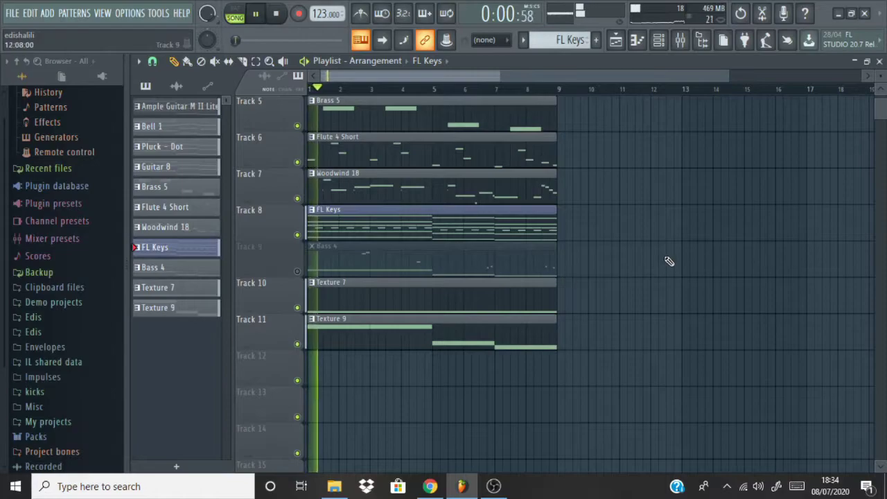
scroll(534, 277, "down", 2)
scroll(548, 286, "up", 3)
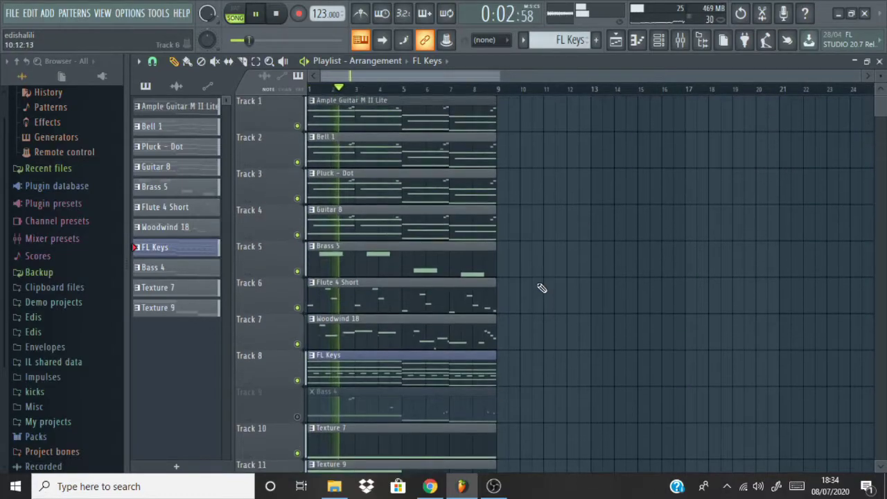
scroll(582, 287, "down", 2)
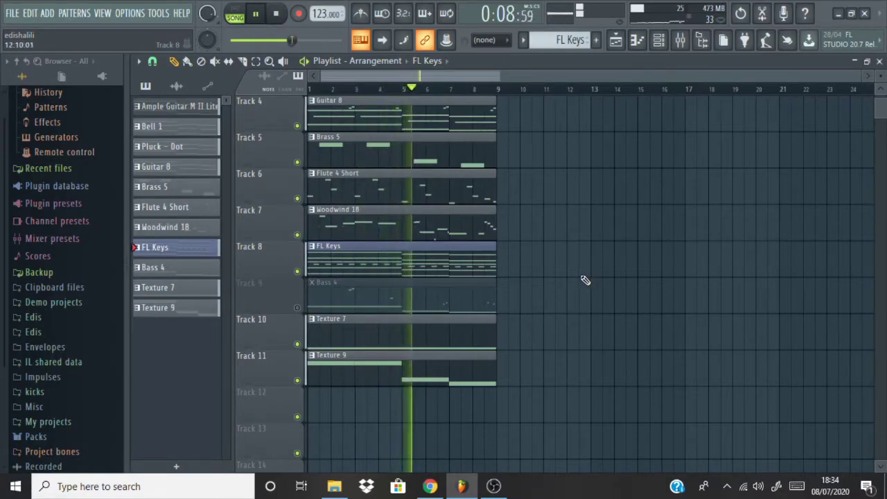
scroll(584, 280, "up", 3)
scroll(582, 282, "down", 2)
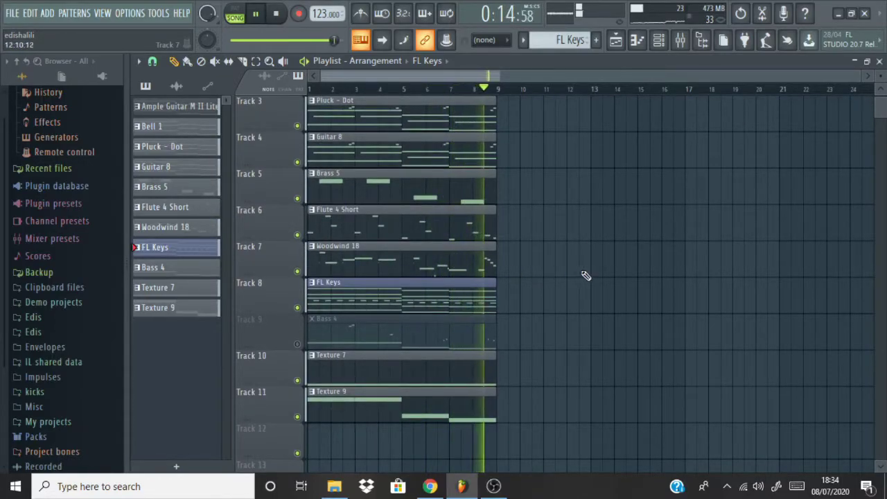
left_click(297, 344)
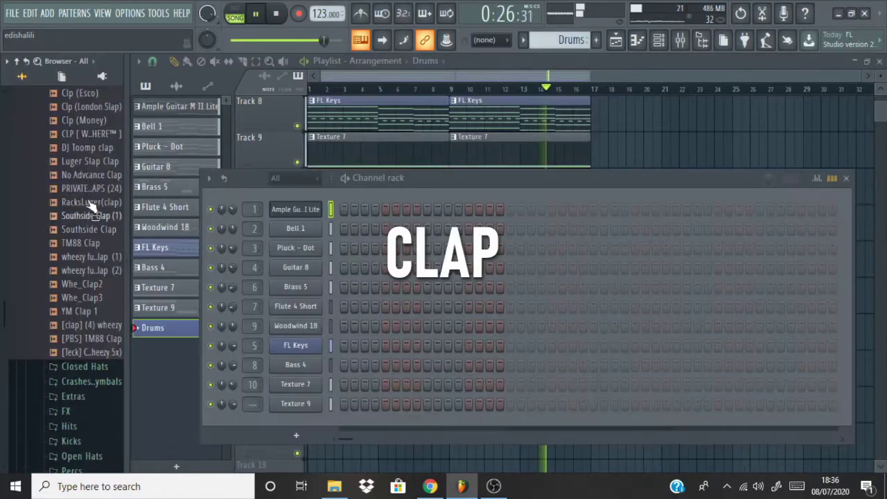
Step: Add the CLP [ WHzYOutOFHERE™ ] clap sample as a new channel, put a hit on step 9, and open its piano roll
left_click_drag(279, 395, 293, 420)
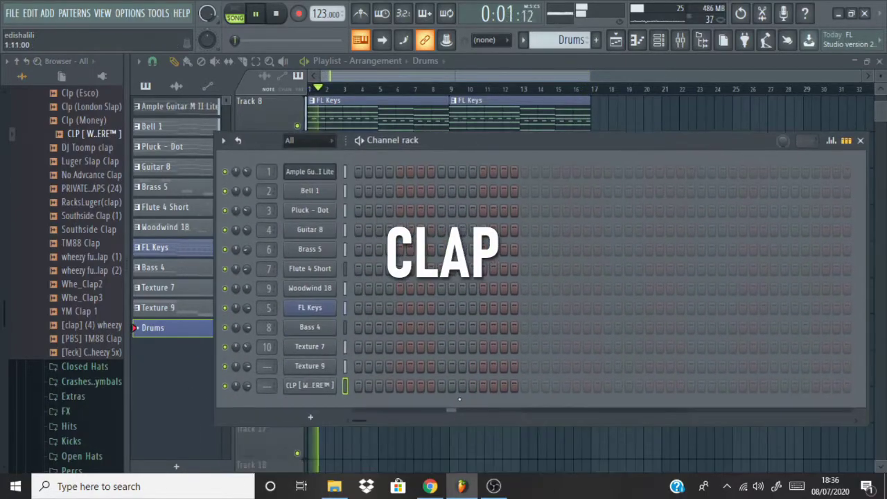
right_click(332, 385)
left_click(364, 287)
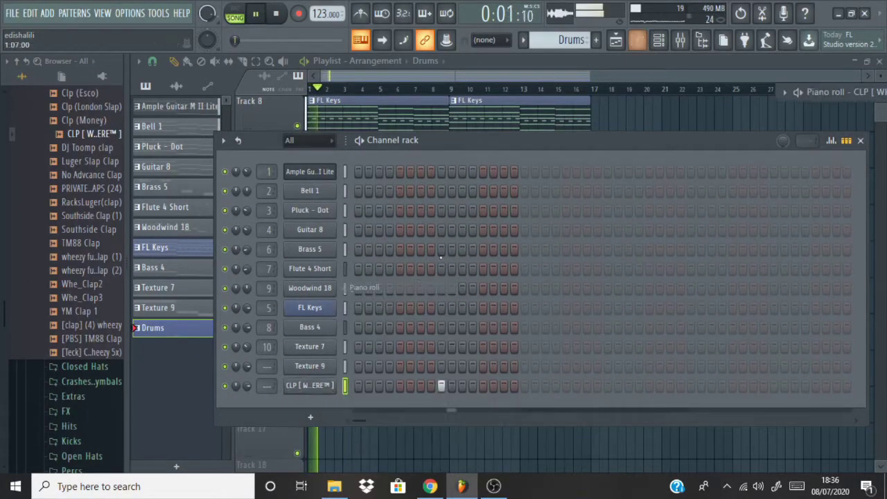
right_click(337, 353)
left_click(386, 288)
right_click(344, 357)
left_click(391, 290)
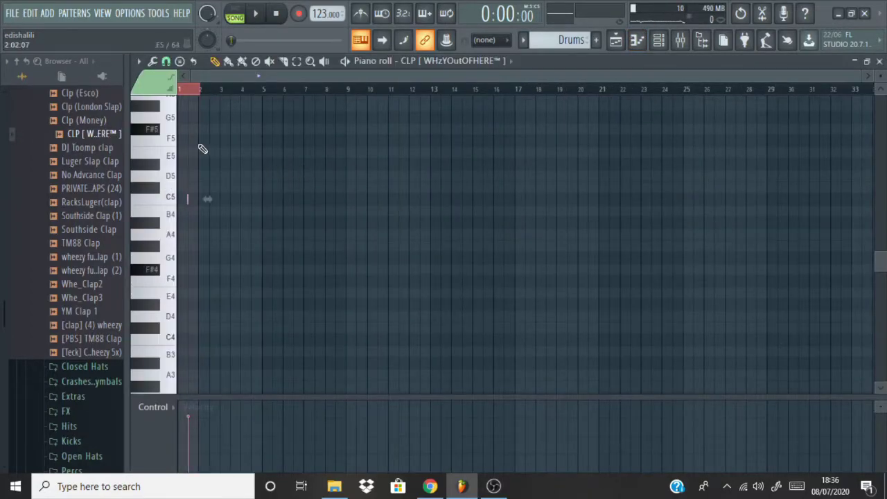
Step: Set the piano roll snap to Line and repeat the first bar's clap in bars 2 to 4
scroll(199, 122, "up", 5)
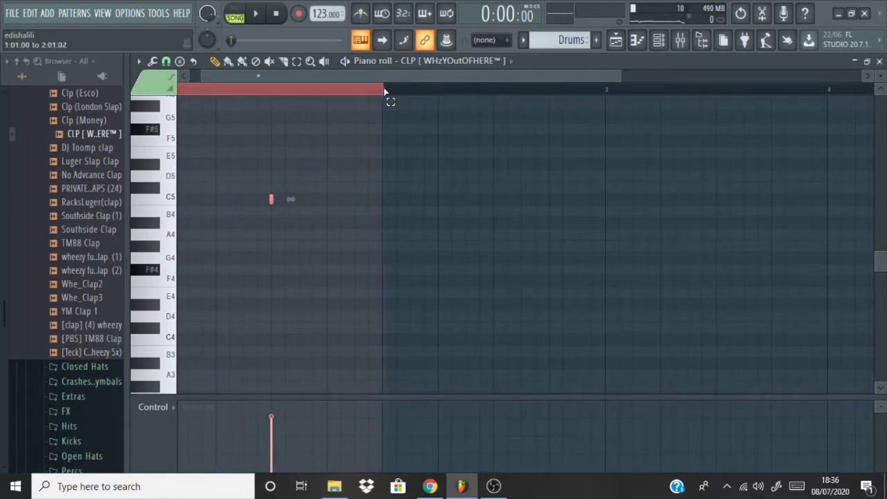
left_click(166, 61)
left_click(180, 94)
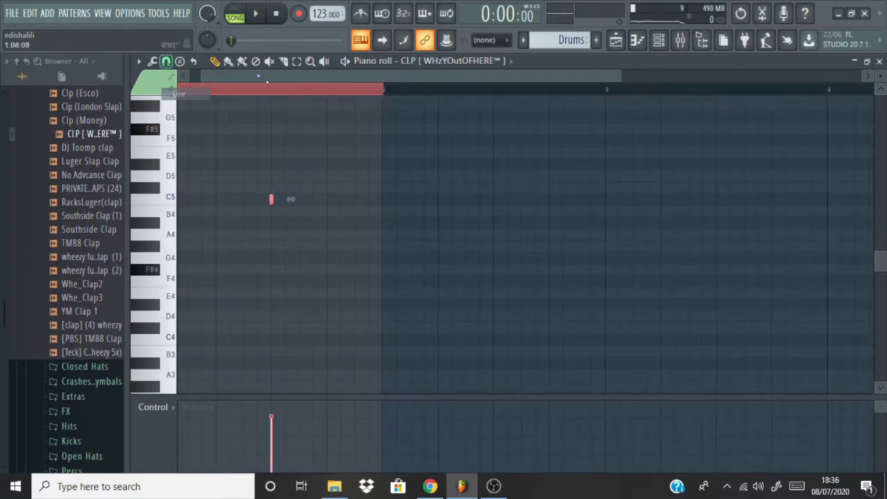
key("ctrl+b")
key("ctrl+b")
key("ctrl+b")
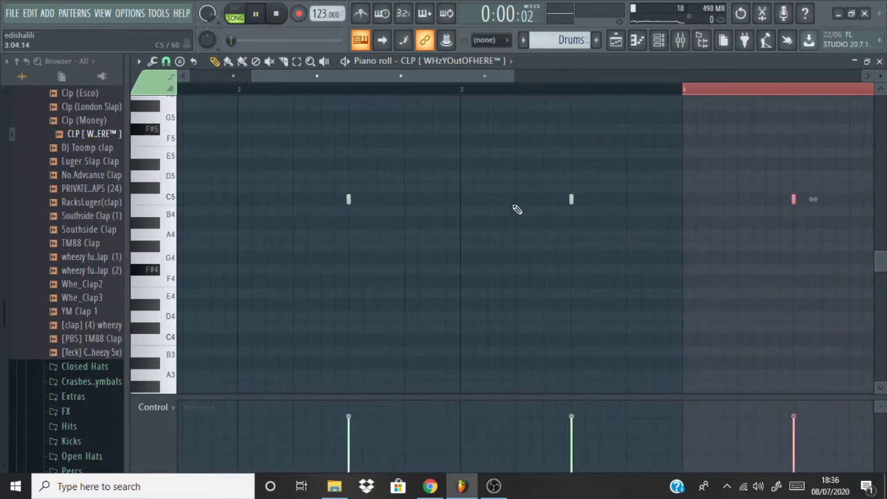
Step: Play back the four-bar clap pattern with the melody and check the clap channel in the channel rack
key("space")
scroll(548, 238, "down", 4)
left_click(382, 246)
right_click(383, 246)
left_click_drag(384, 396, 333, 327)
left_click_drag(501, 329, 500, 393)
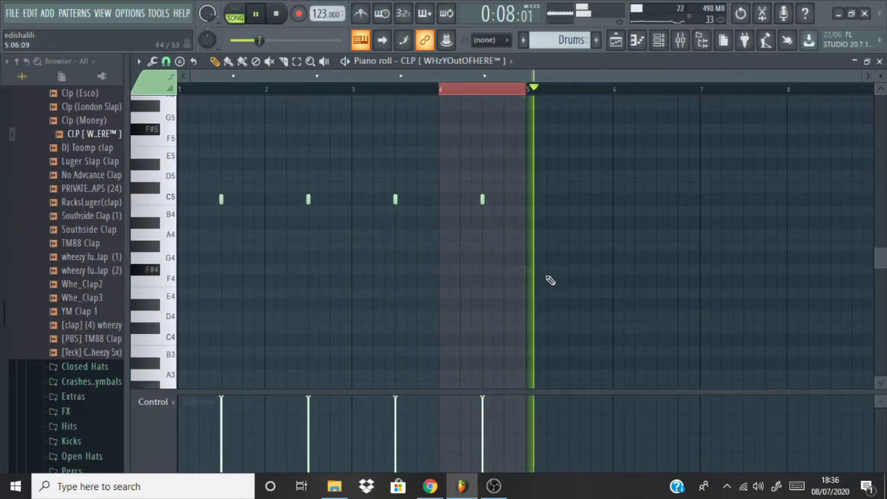
left_click(659, 39)
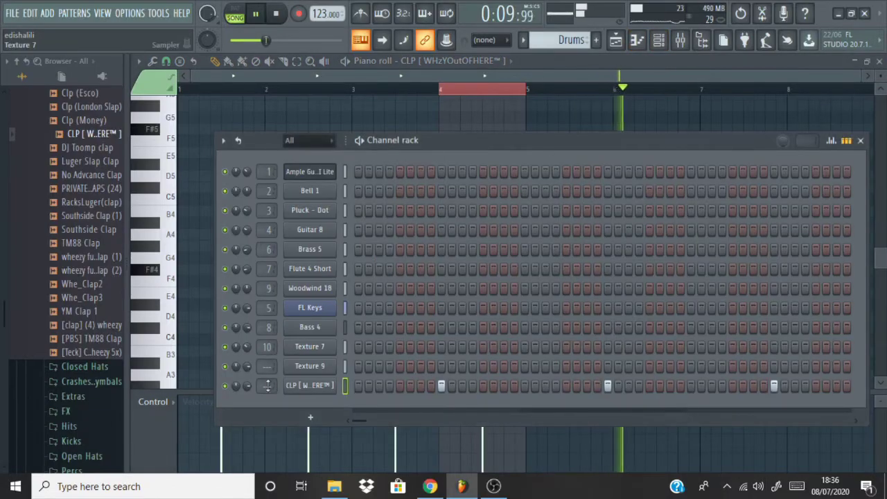
left_click(863, 142)
key("space")
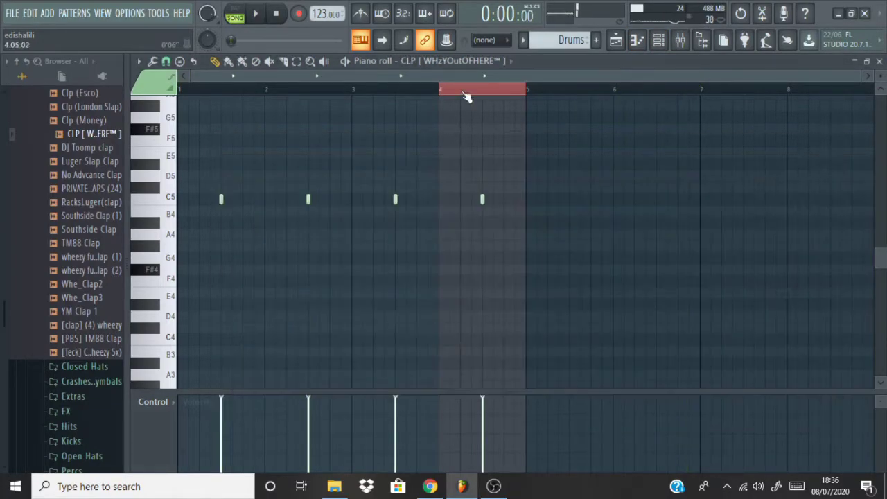
Step: Select all four clap notes and duplicate them into bars 5 to 8
left_click(463, 95)
key("ctrl+a")
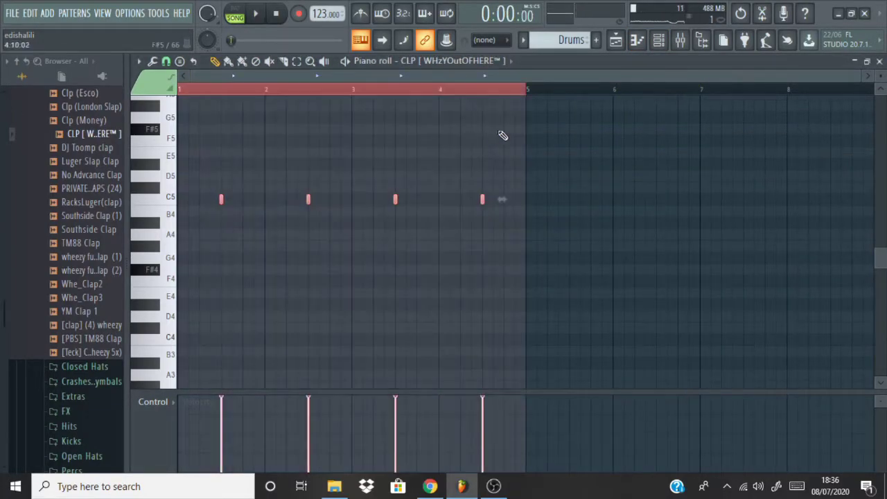
key("ctrl+b")
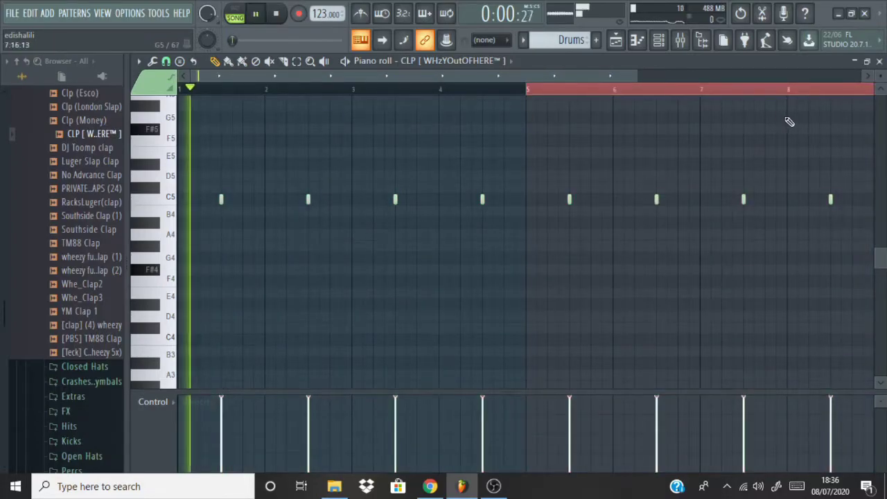
key("F5")
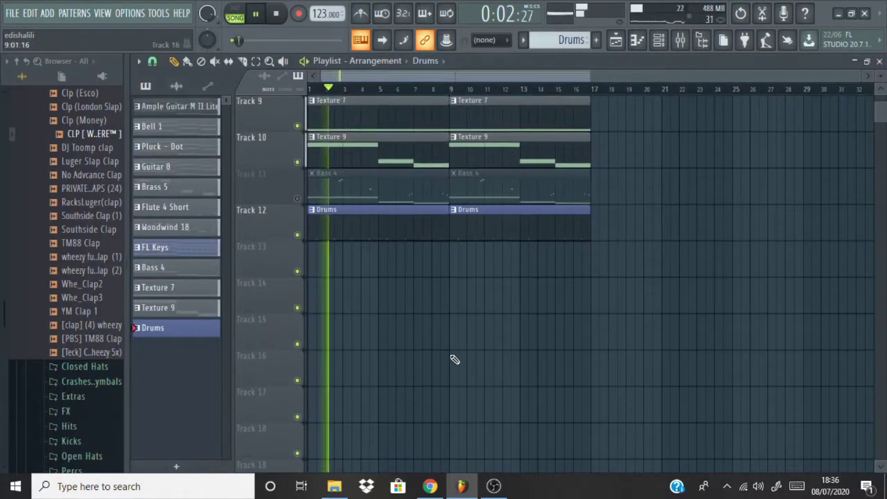
right_click(460, 234)
key("ctrl+z")
right_click(452, 223)
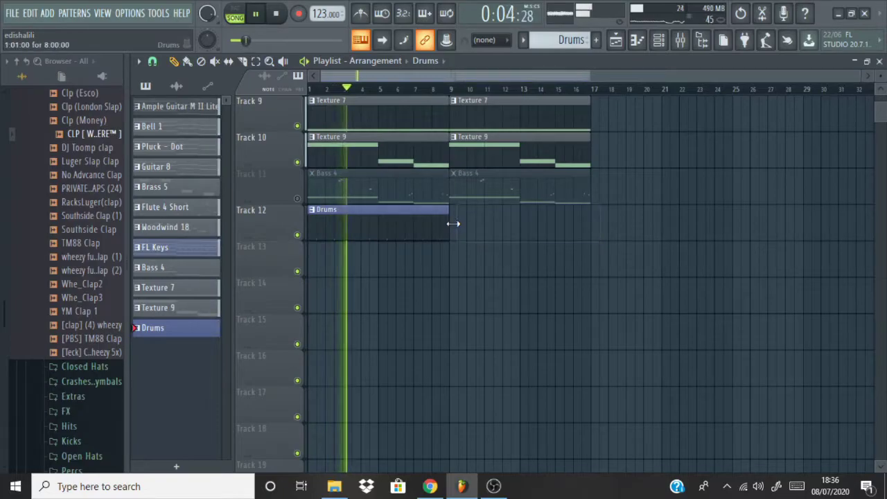
key("ctrl+z")
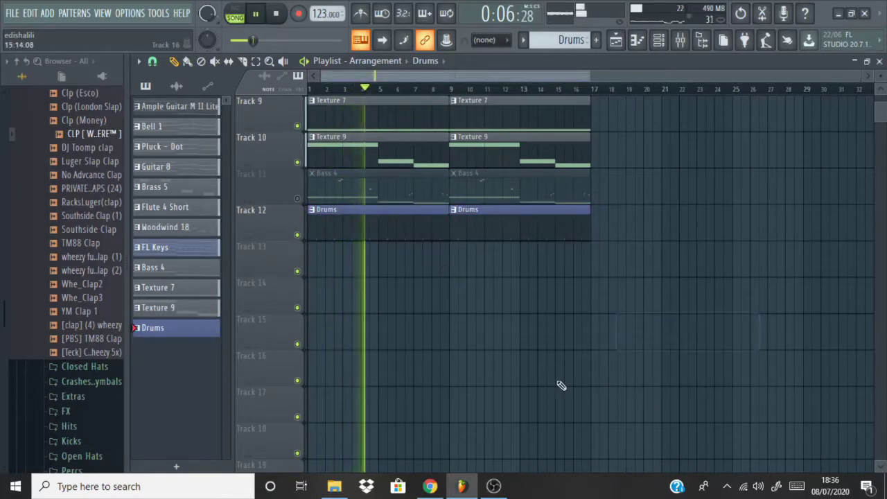
Step: Add the Hi Hat 1 sample from the Closed Hats folder as a new channel below the clap and open its piano roll
left_click(659, 39)
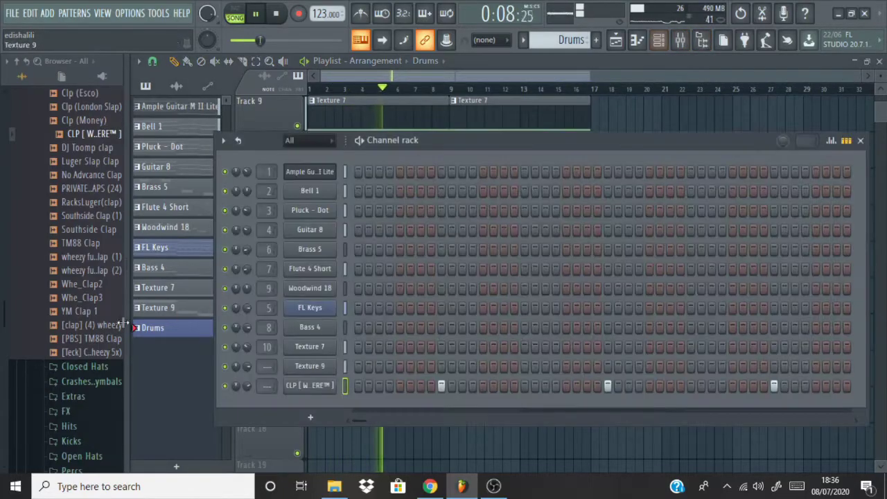
scroll(73, 347, "up", 4)
scroll(73, 346, "up", 6)
left_click(73, 256)
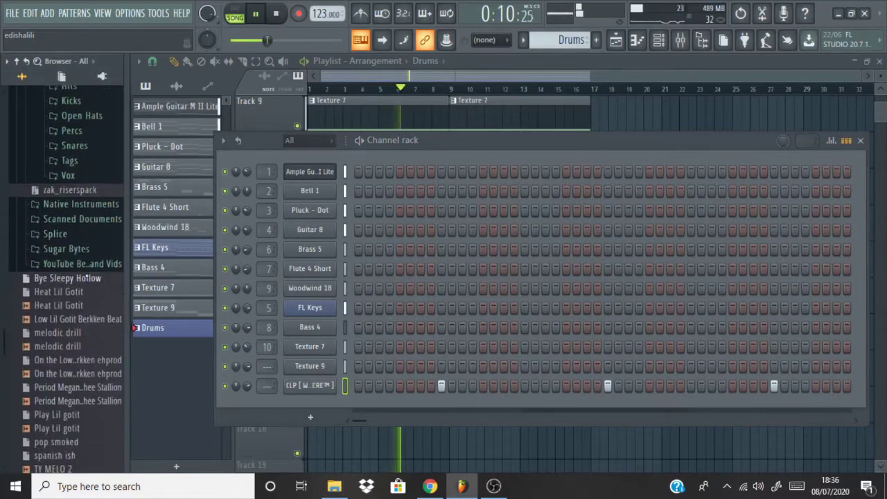
left_click(75, 270)
scroll(87, 251, "down", 5)
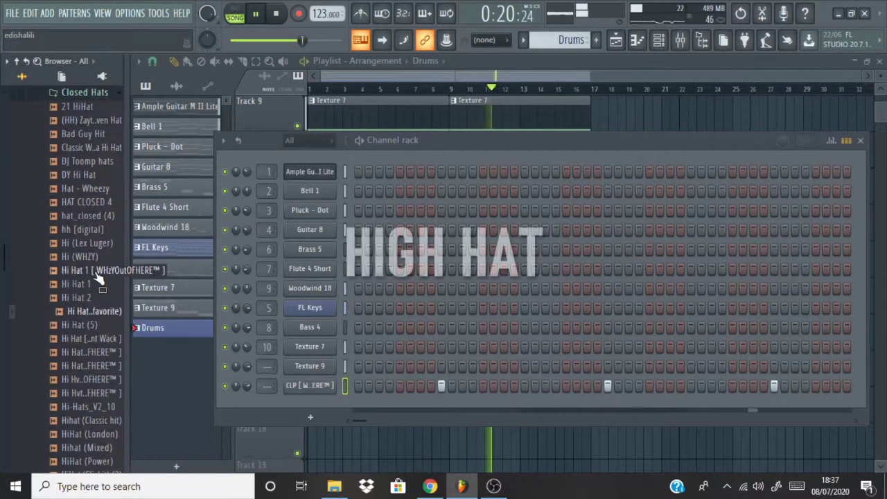
left_click(96, 285)
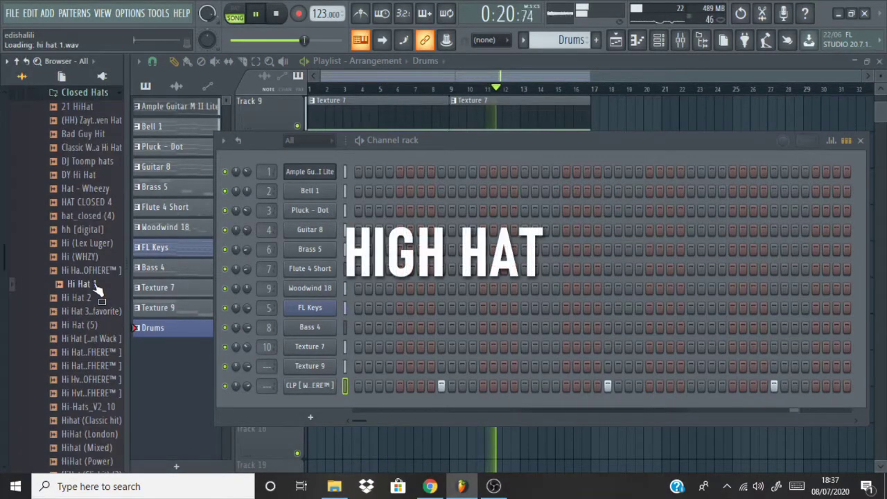
left_click_drag(315, 405, 316, 405)
right_click(326, 405)
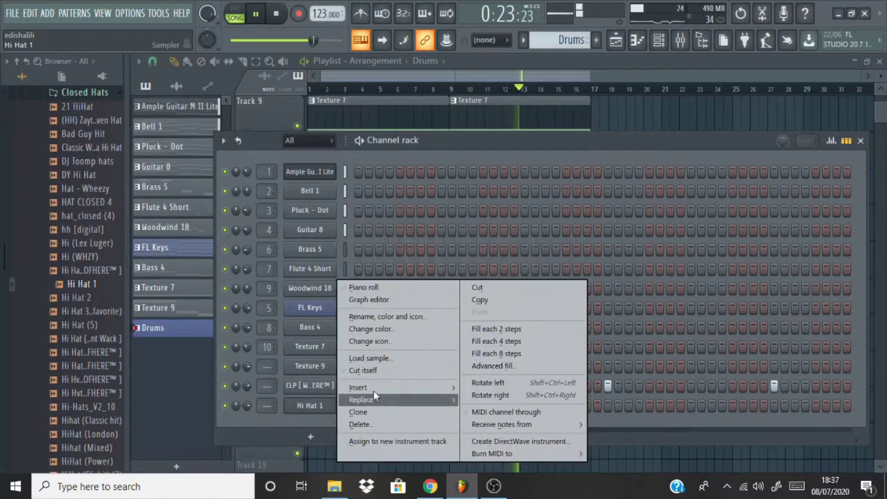
left_click(408, 294)
Step: Place C5 hi-hat notes on steps 1, 3, 13, 14 and 15 of bar 1, splitting the step 13 note in two with the arpeggiator
left_click(183, 199)
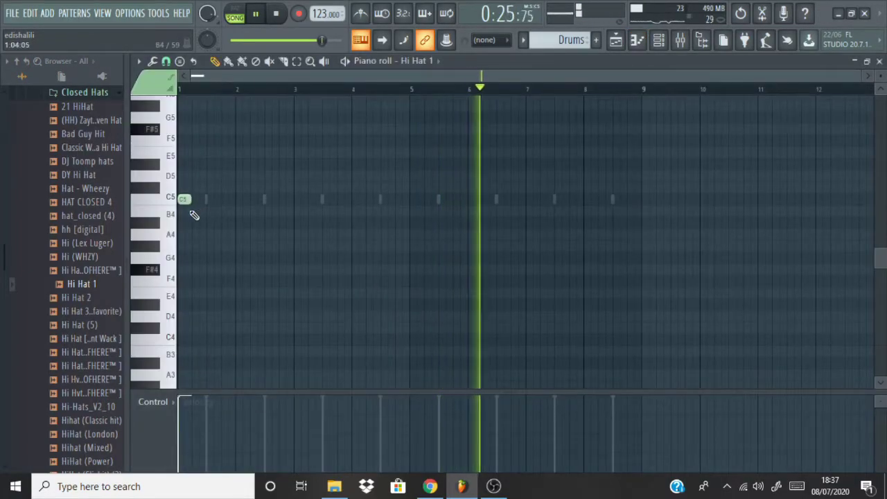
scroll(184, 218, "up", 4)
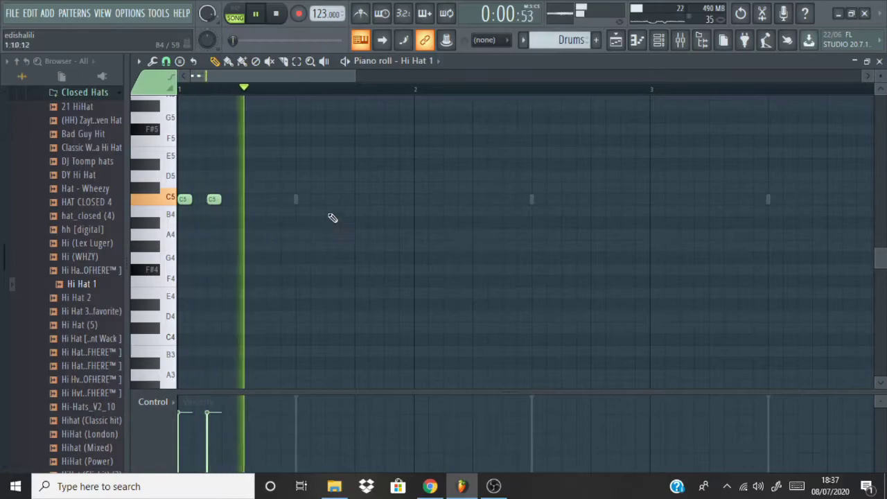
left_click(360, 201)
key("space")
key("space")
left_click(361, 200, "ctrl")
key("alt+a")
left_click(544, 382)
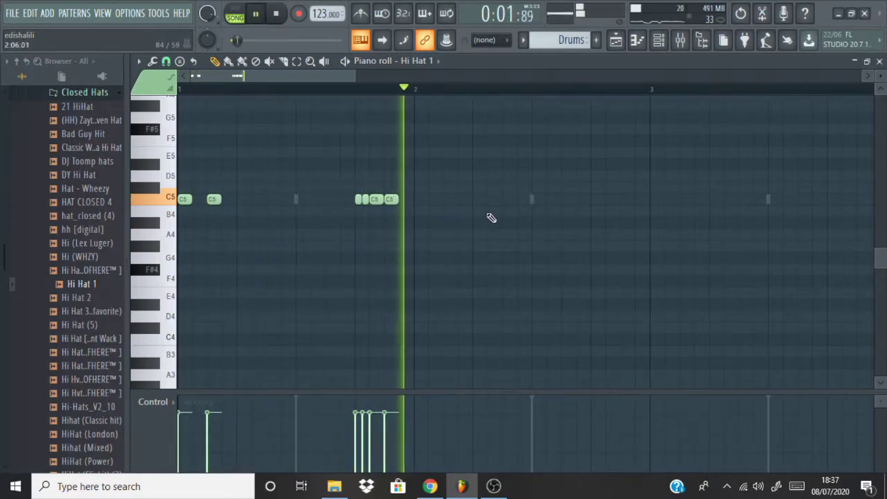
Step: Add C5 hi-hat notes on steps 1 and 3 of bar 2 and play back the pattern
left_click(436, 200)
left_click(454, 201)
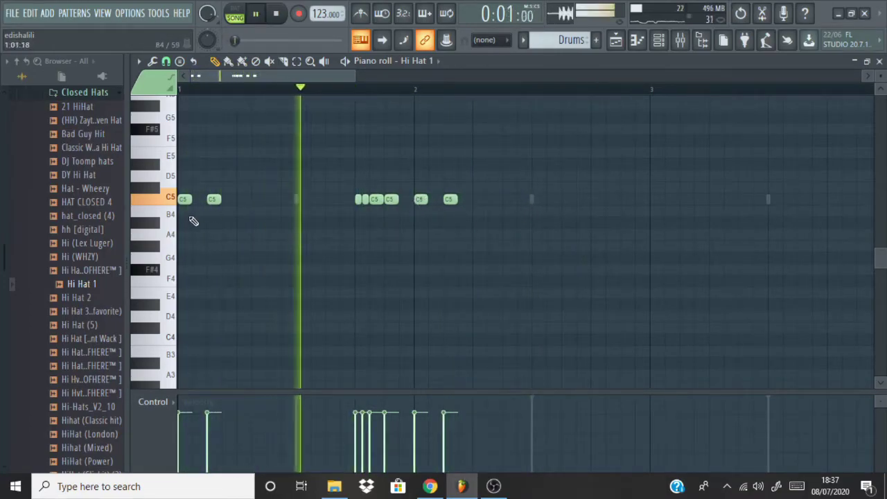
key("space")
right_click(198, 201)
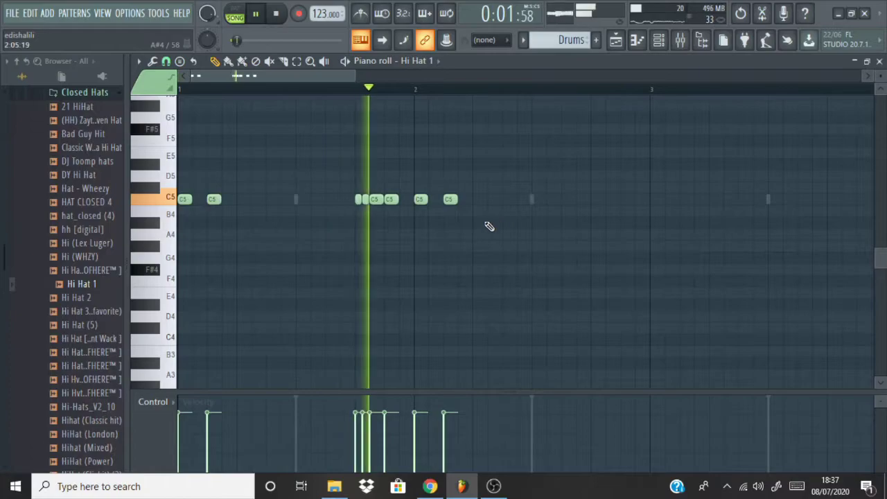
Step: Place a C5 hi-hat note on step 11 of bar 2, split in two with the arpeggiator, and a G#4 note on step 13
left_click(563, 200)
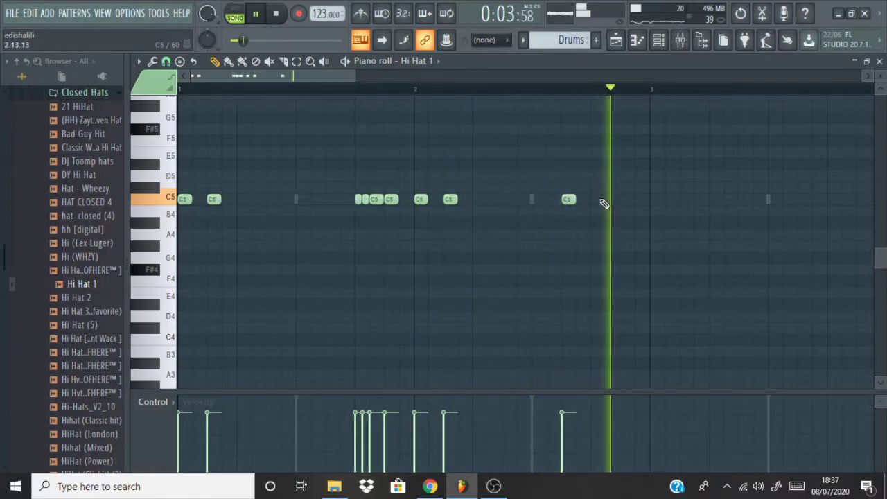
key("alt+a")
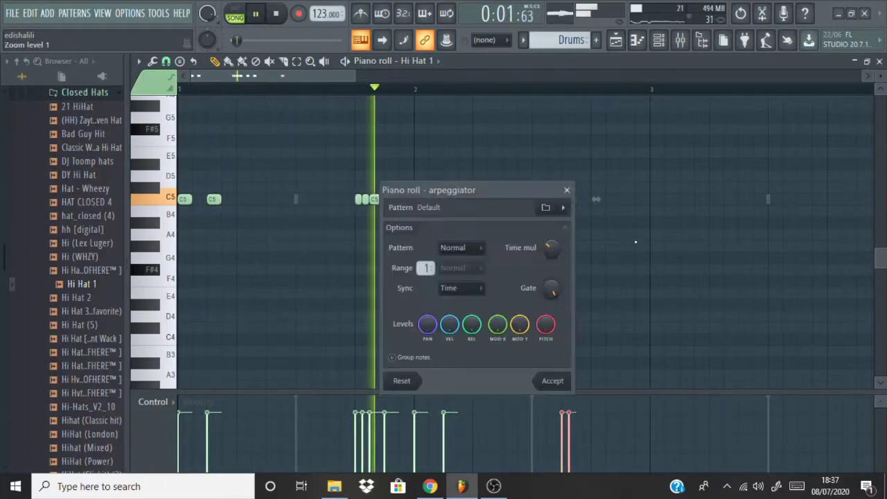
key("Escape")
left_click(597, 246)
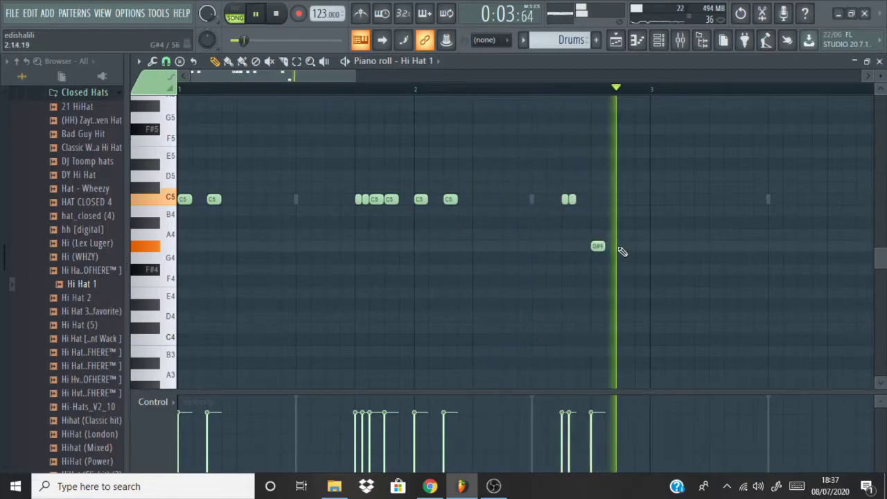
Step: Add a G#4 hi-hat note on step 15 of bar 2 and split both G#4 notes in two with the arpeggiator
left_click(628, 246)
left_click_drag(651, 238, 589, 256)
key("alt+a")
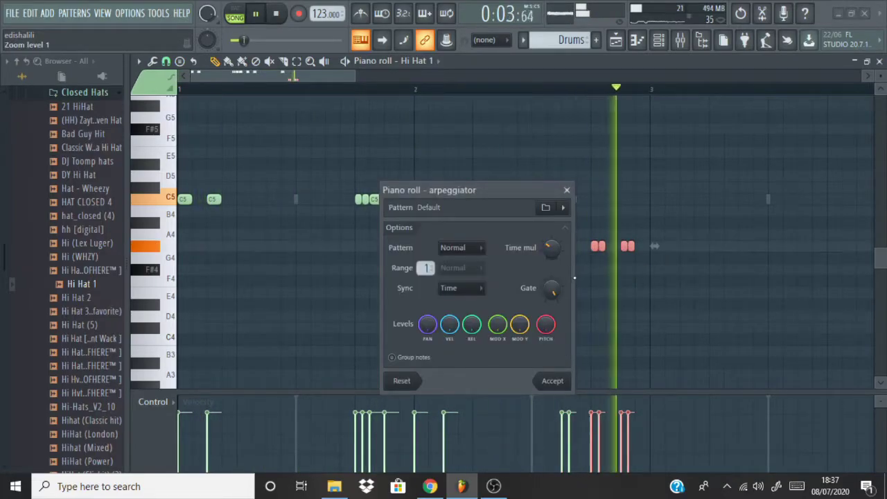
key("Escape")
Step: Replace the split notes on step 15 of bar 2 with a single short G4 note
left_click(621, 337)
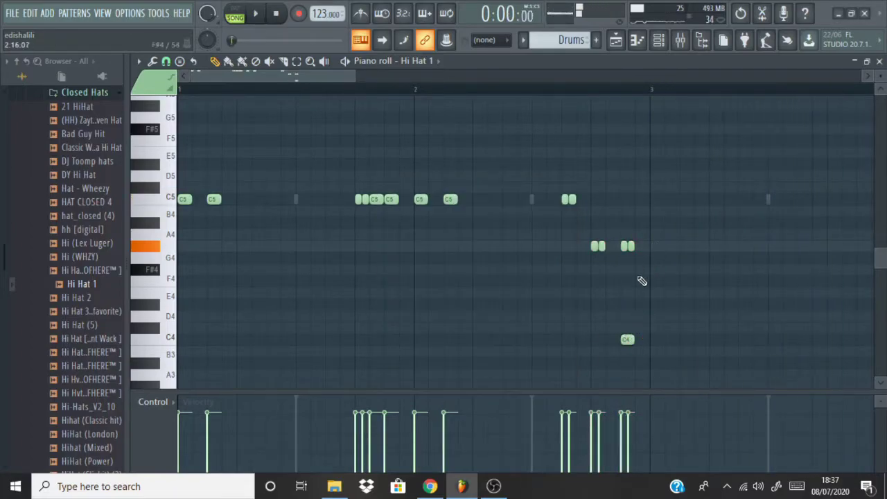
left_click_drag(634, 246, 627, 256)
left_click(535, 281)
Step: Duplicate the two-bar hi-hat pattern into bars 3 and 4 and add a C5 note on step 2 of bar 3
scroll(548, 287, "down", 2)
key("ctrl+a")
key("ctrl+b")
left_click(442, 200)
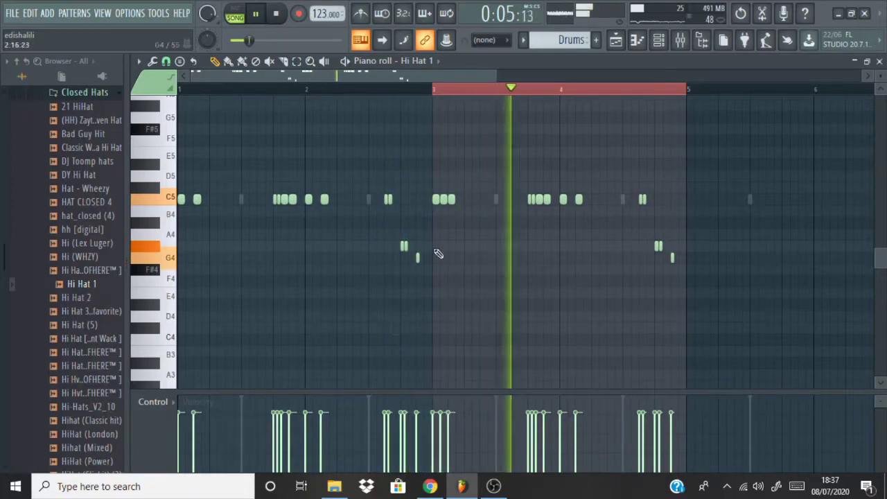
Step: Split the C5 hi-hat notes on steps 1 and 14 of bar 3 in two with the arpeggiator
left_click(440, 200)
key("alt+a")
key("Return")
left_click(482, 370)
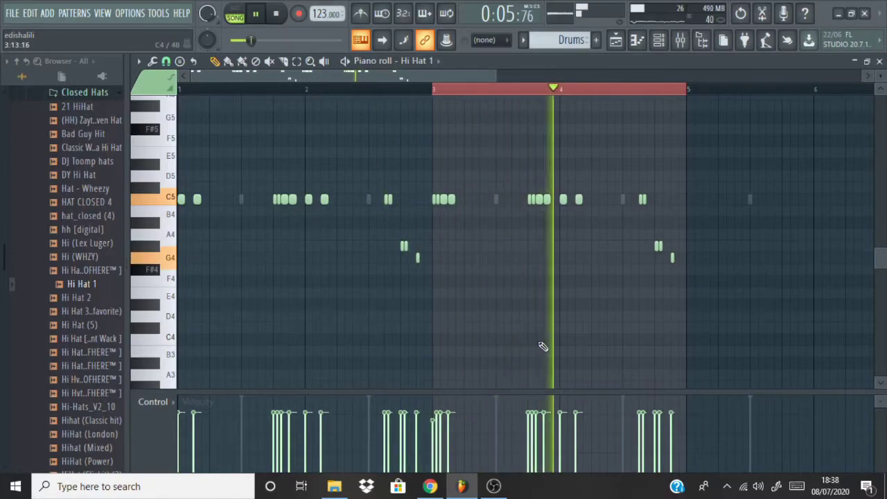
scroll(602, 306, "up", 2, "ctrl")
scroll(496, 251, "up", 1, "ctrl")
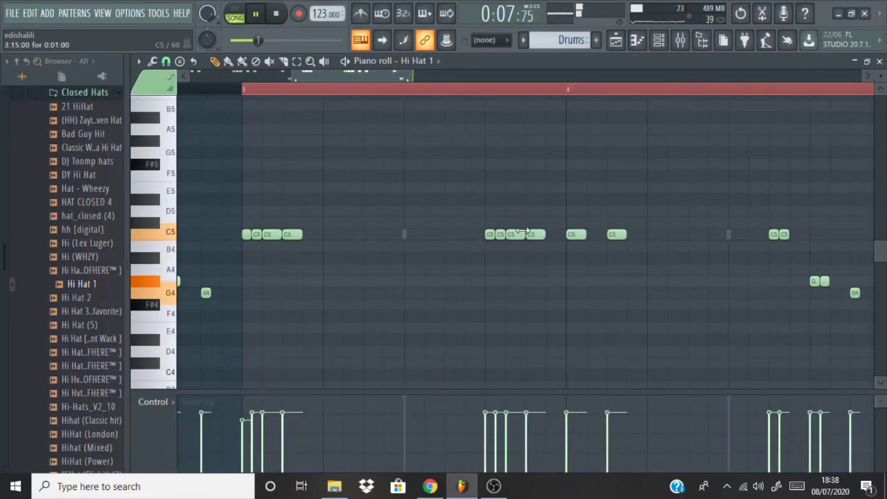
key("alt+a")
left_click(564, 382)
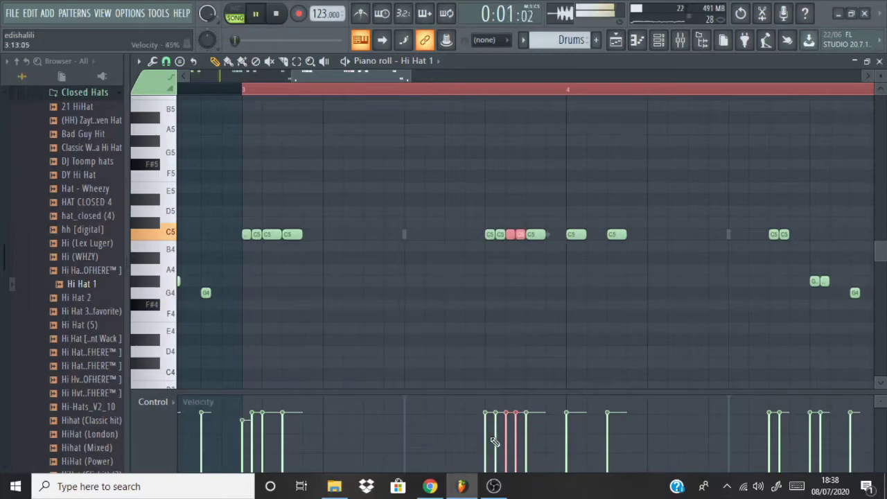
Step: Replace the closing hi-hat notes of bar 4 with C5 notes on steps 10 and 11
scroll(517, 333, "down", 3)
scroll(450, 298, "down", 3, "ctrl")
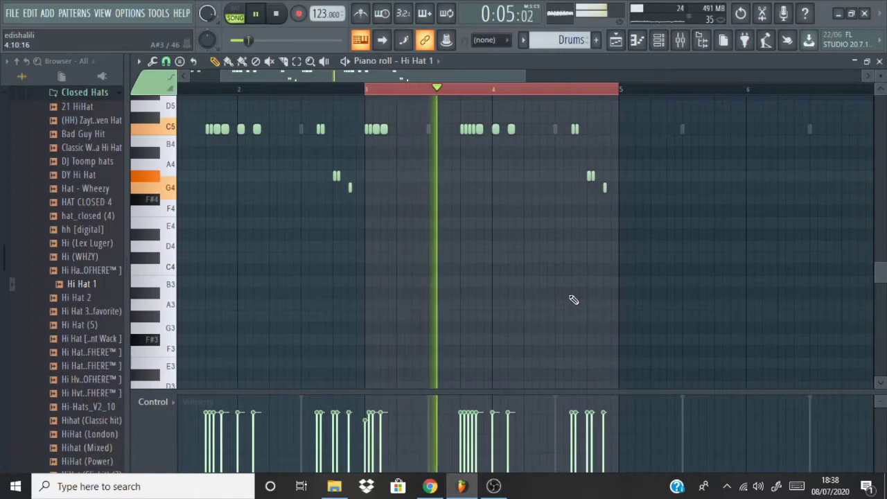
scroll(531, 231, "up", 3)
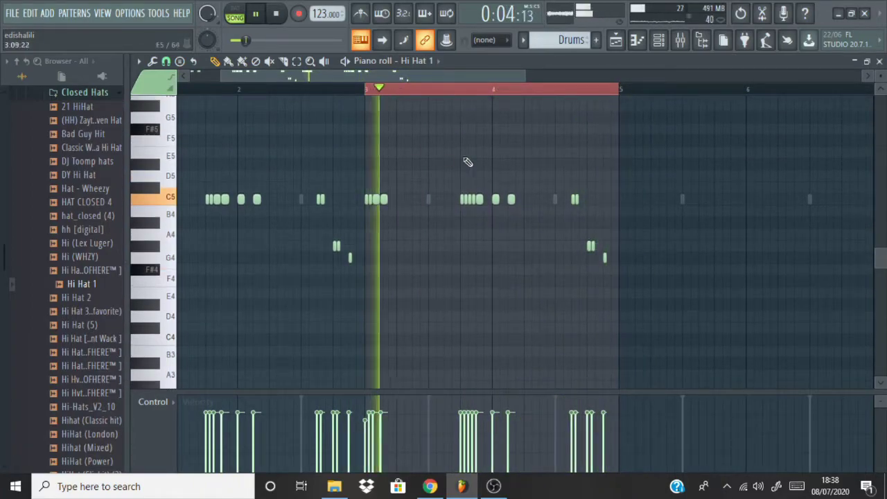
scroll(538, 182, "up", 4)
left_click(565, 200)
right_click(689, 258)
left_click_drag(572, 200, 592, 200)
left_click(628, 200)
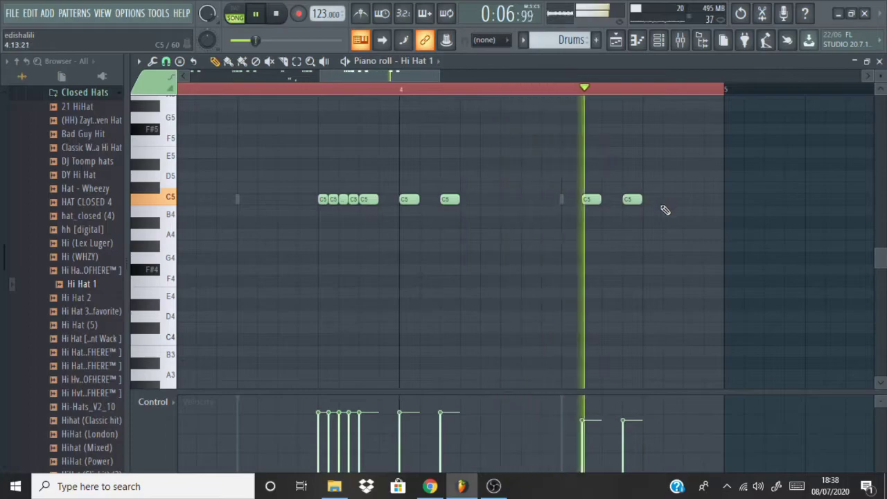
left_click(707, 235)
right_click(703, 236)
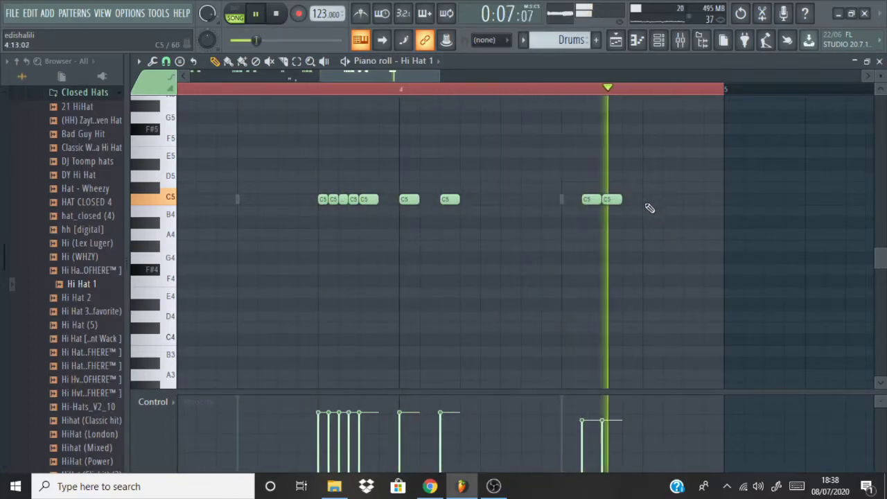
Step: Add C5 and G#4 hi-hat notes on steps 13 and 15 of bar 4, keeping the G#4 velocities below the C5 ones
left_click_drag(676, 199, 656, 199)
left_click(689, 244)
left_click(645, 246)
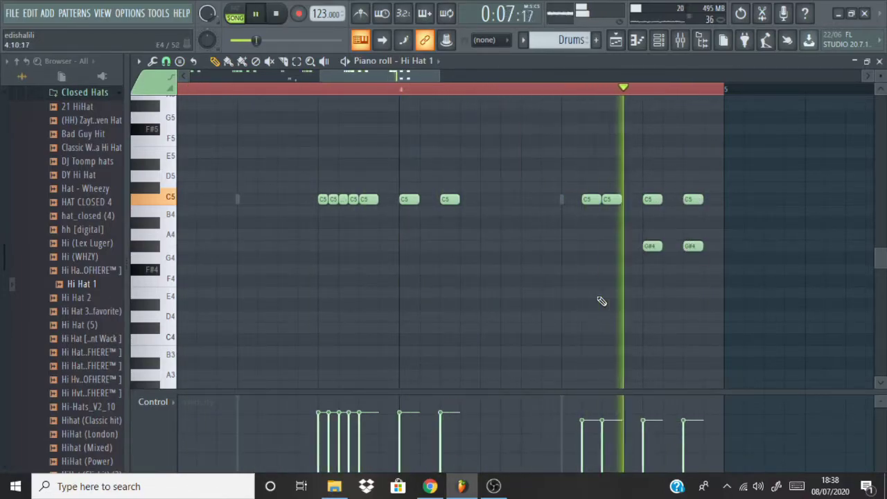
scroll(628, 412, "down", 3, "ctrl")
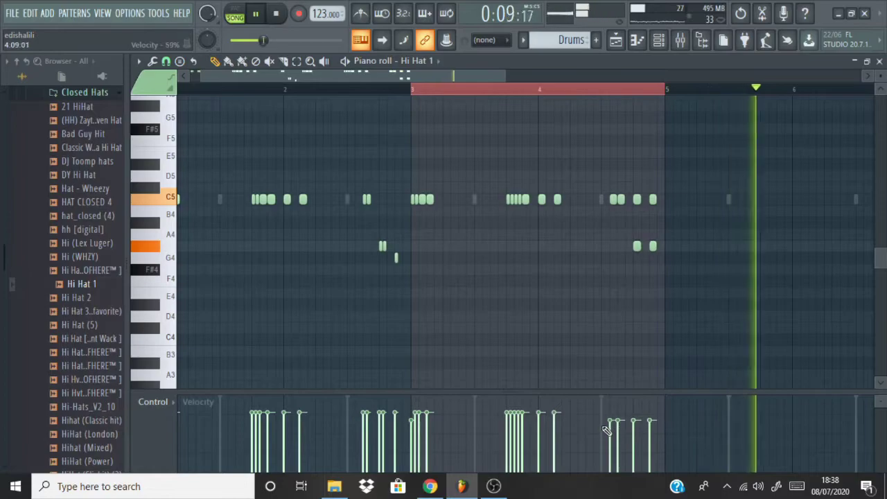
left_click_drag(664, 238, 627, 257)
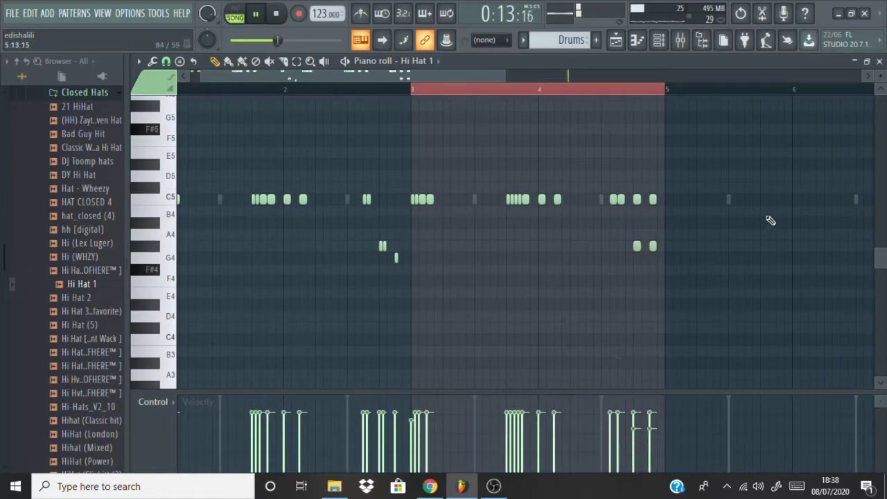
Step: Duplicate the four-bar hi-hat pattern into bars 5 to 8
scroll(771, 220, "down", 1, "ctrl")
scroll(741, 131, "down", 1, "ctrl")
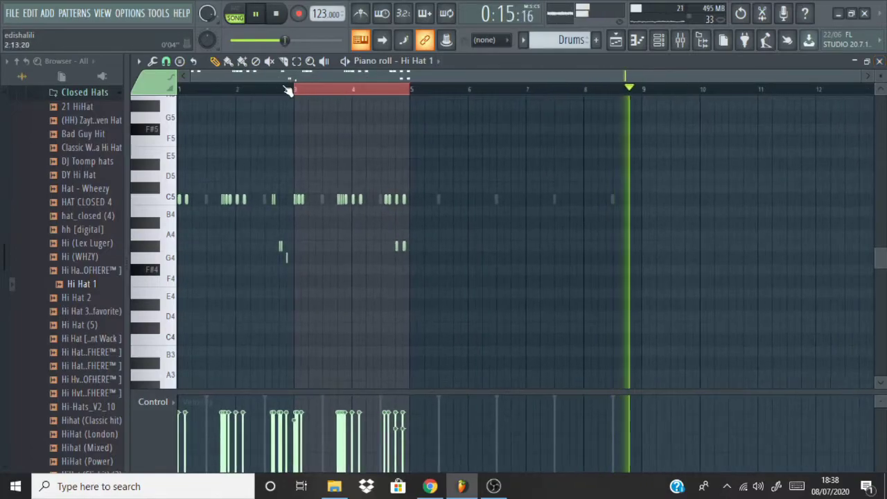
key("ctrl+a")
key("ctrl+b")
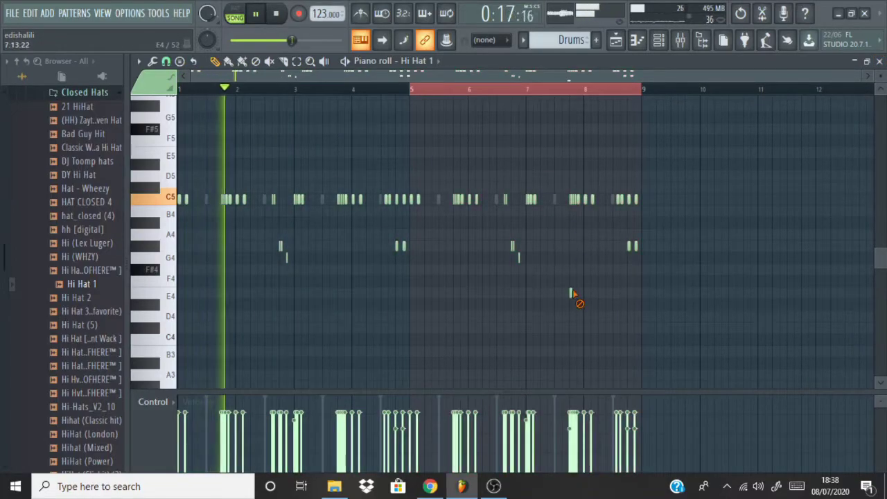
Step: Audition the snare samples and add quick cookup for HNDRXXWRLD tape snare (3) as a channel with hits on steps 3 and 19
key("F7")
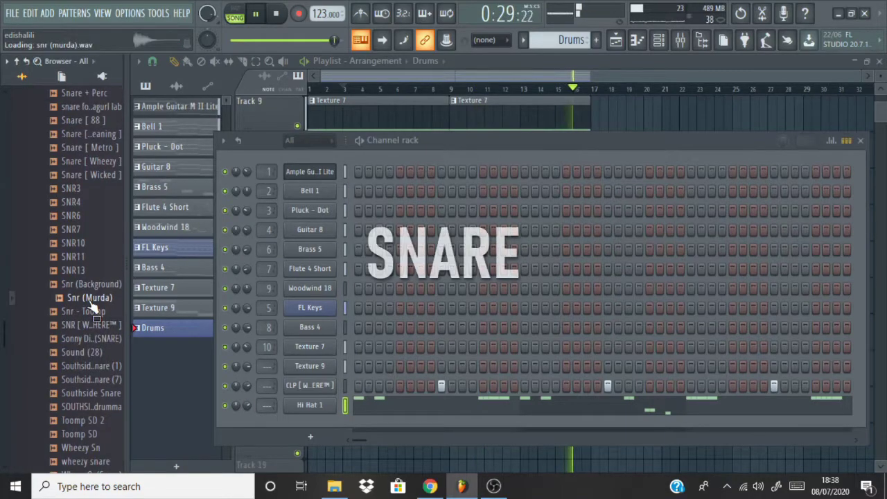
scroll(94, 291, "up", 10)
scroll(93, 253, "up", 1)
left_click(84, 176)
left_click(86, 190)
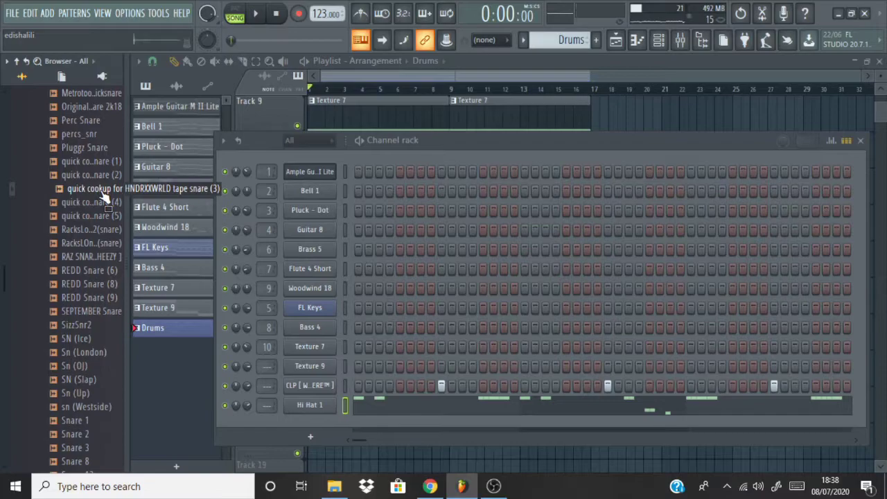
left_click_drag(303, 412, 308, 422)
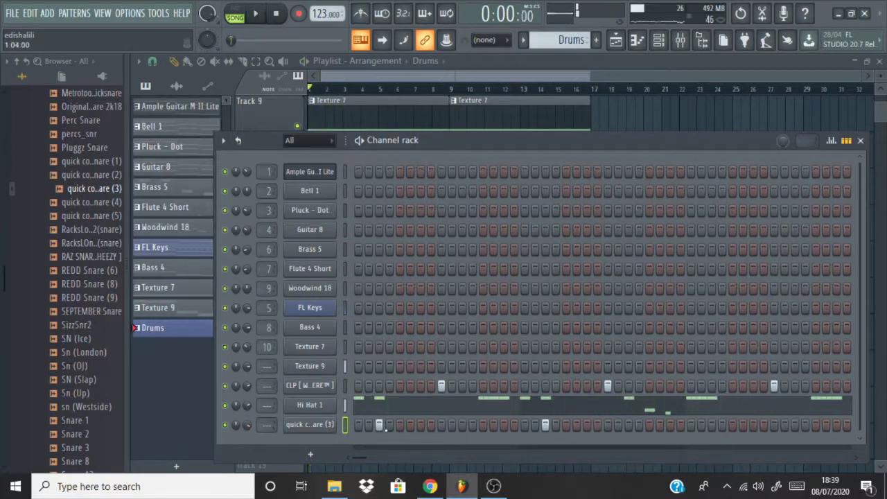
Step: In the snare's piano roll, add C5 notes on step 15 of bar 3 and step 3 of bar 4 and raise their velocity
right_click(311, 432)
left_click(388, 299)
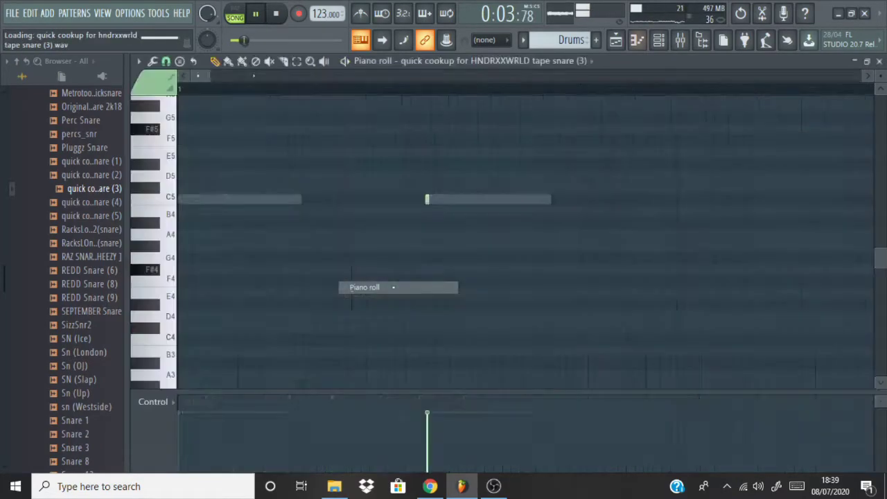
scroll(332, 213, "up", 3)
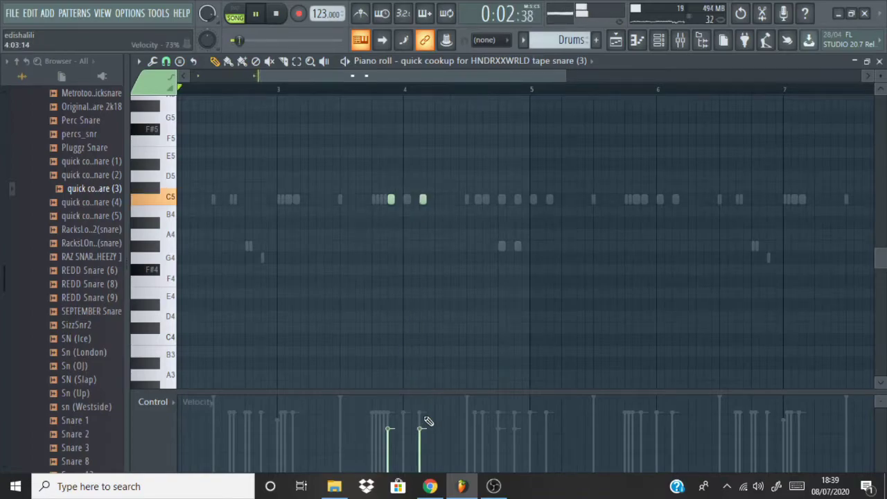
left_click_drag(421, 432, 421, 413)
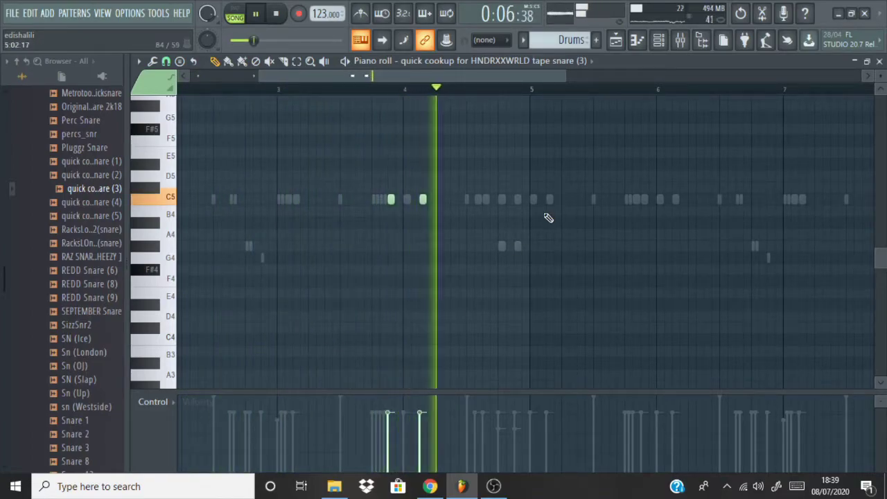
Step: Place a G#4 snare note on step 15 of bar 4
left_click(502, 200, "ctrl")
right_click(515, 244)
scroll(475, 245, "down", 3)
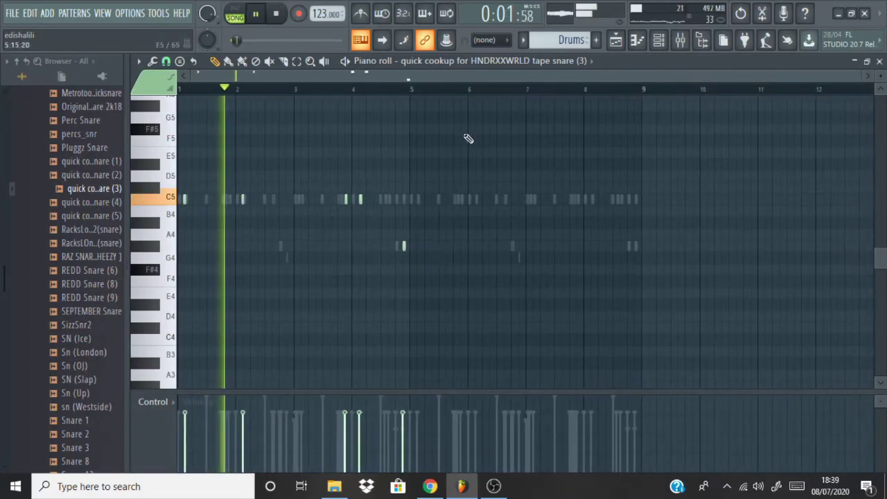
Step: Duplicate the four-bar snare pattern into bars 5 to 8 and add a C5 note on step 13 of bar 8
left_click_drag(408, 83, 179, 89)
key("ctrl+Right")
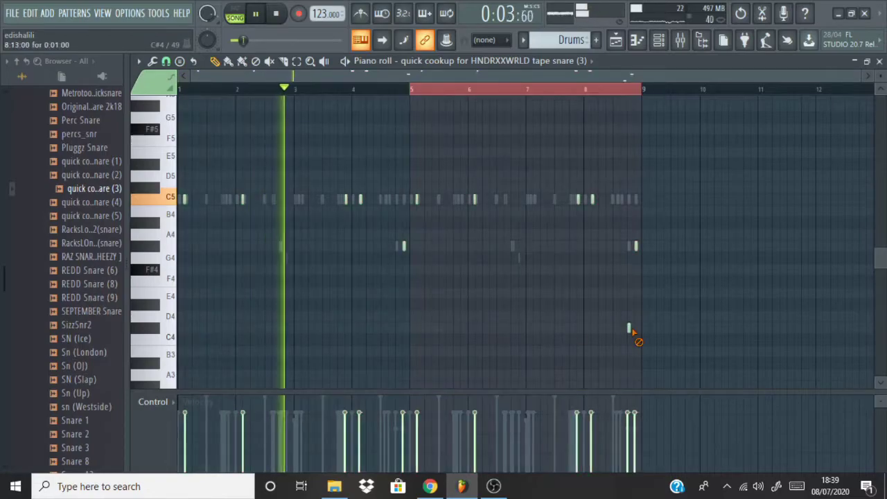
scroll(645, 311, "up", 3)
scroll(438, 301, "down", 3)
scroll(416, 267, "down", 2)
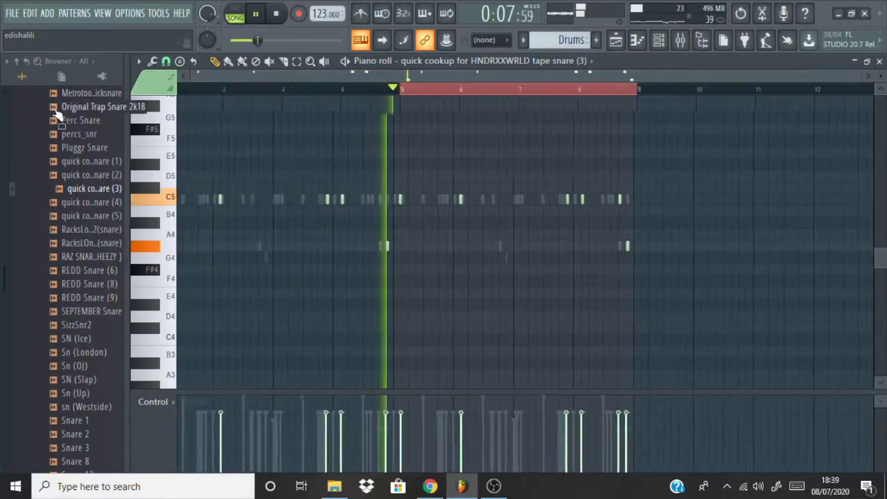
scroll(561, 291, "up", 1)
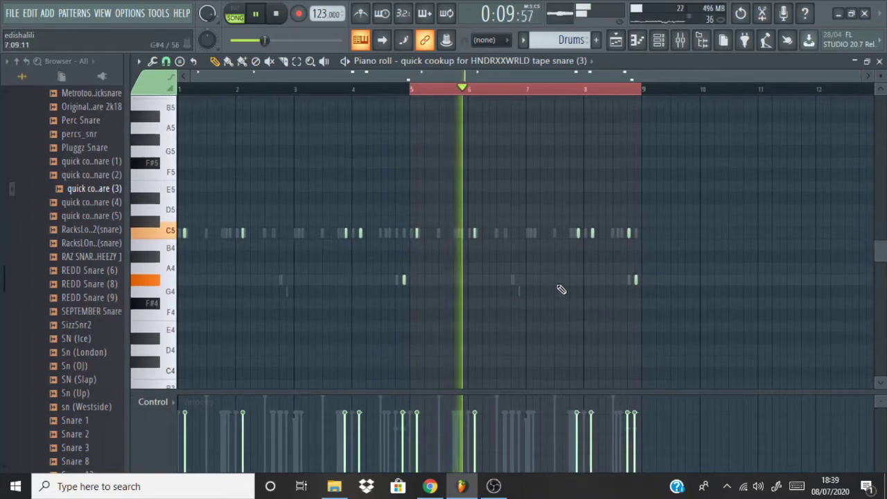
scroll(532, 294, "up", 4)
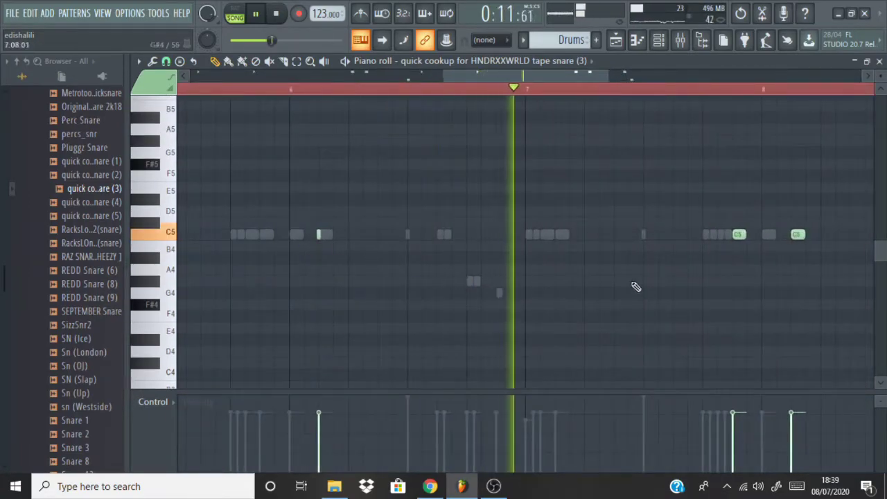
left_click(724, 236)
key("alt+a")
key("space")
key("Escape")
Step: Play back the arrangement from the start and review the snare notes through bar 8
scroll(460, 93, "down", 2)
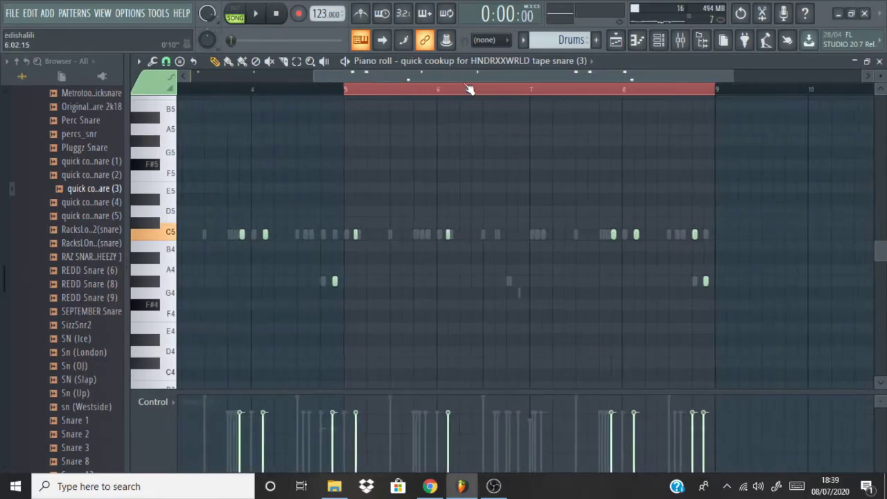
key("space")
scroll(481, 175, "up", 3)
scroll(477, 90, "down", 2)
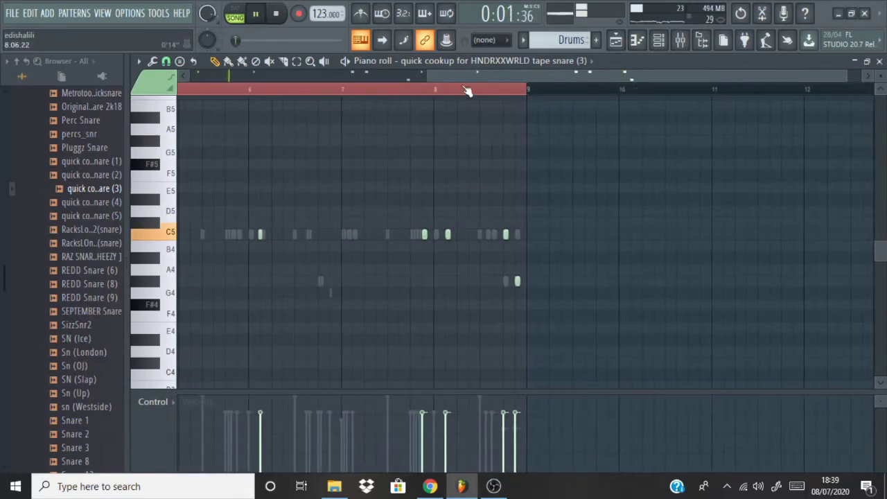
Step: Add open hats OH - OPENHAT 7 with hits on steps 13 and 45, and holupthiskindafye with a hit on step 21
key("F7")
left_click_drag(94, 335, 305, 443)
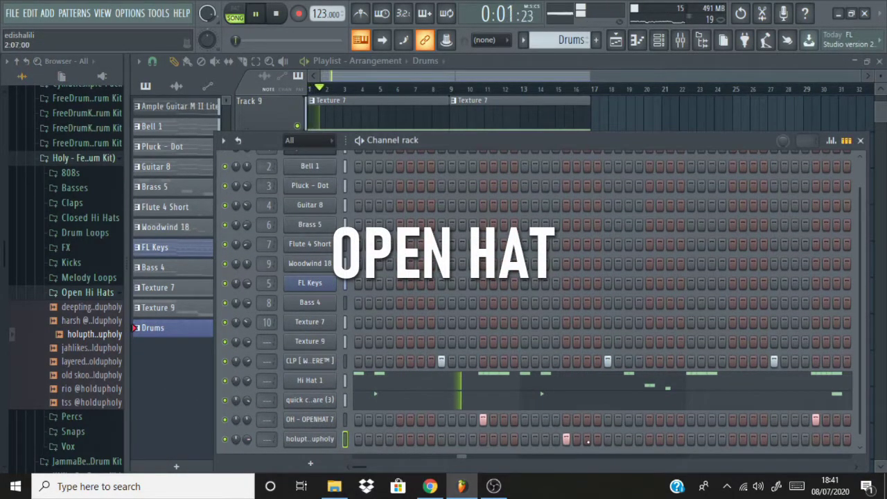
Step: In the holupthiskindafye piano roll, repeat the C5 note on step 5 of bars 4, 6 and 8 and add one on step 11 of bar 8
right_click(333, 439)
left_click(389, 289)
key("space")
key("space")
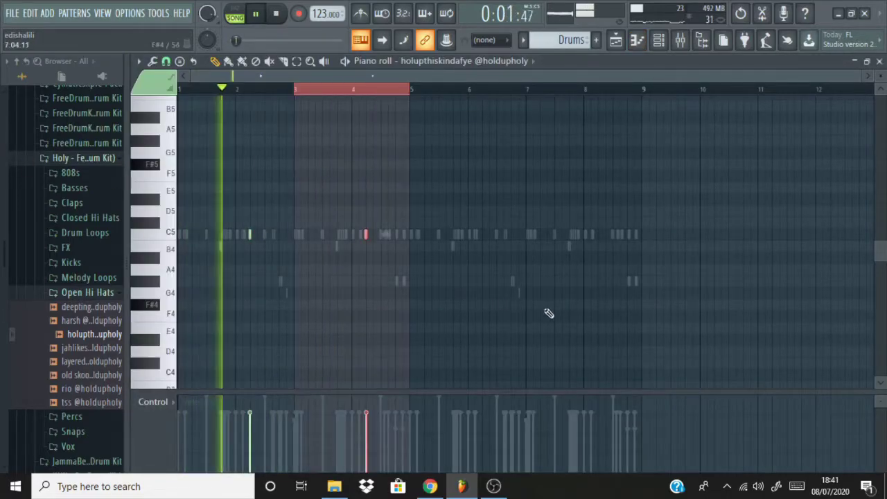
scroll(633, 291, "up", 3)
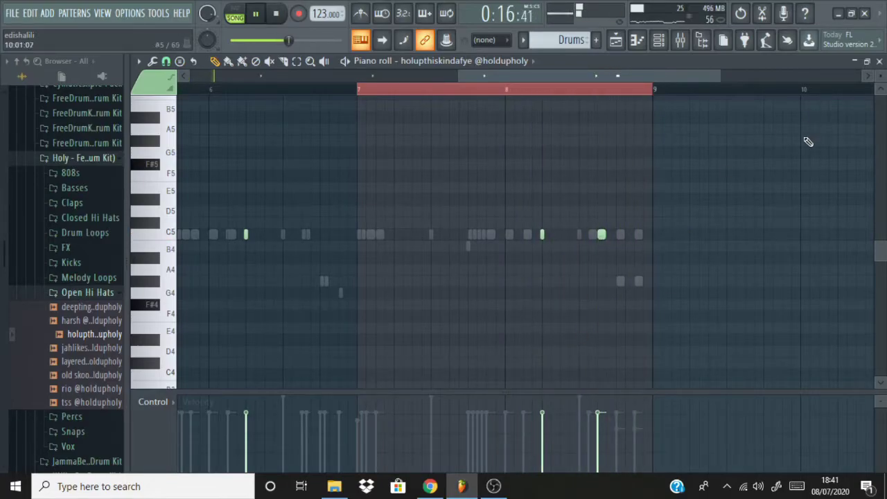
Step: Return to the channel rack, move it higher, and collapse the Open Hi Hats and Holy drum kit folders in the browser
key("F7")
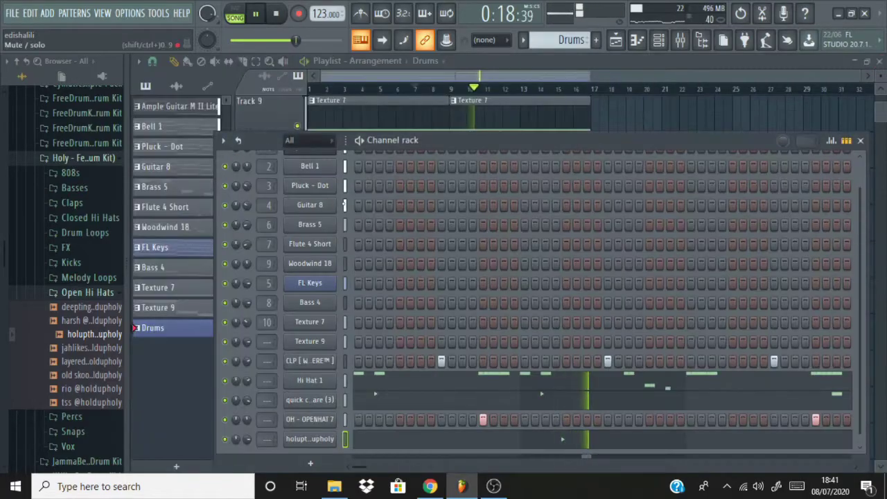
left_click_drag(486, 140, 502, 107)
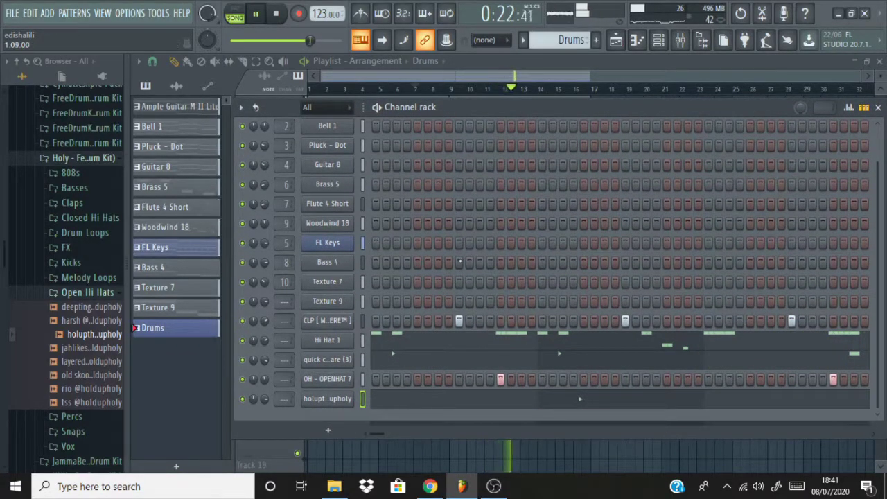
left_click(79, 292)
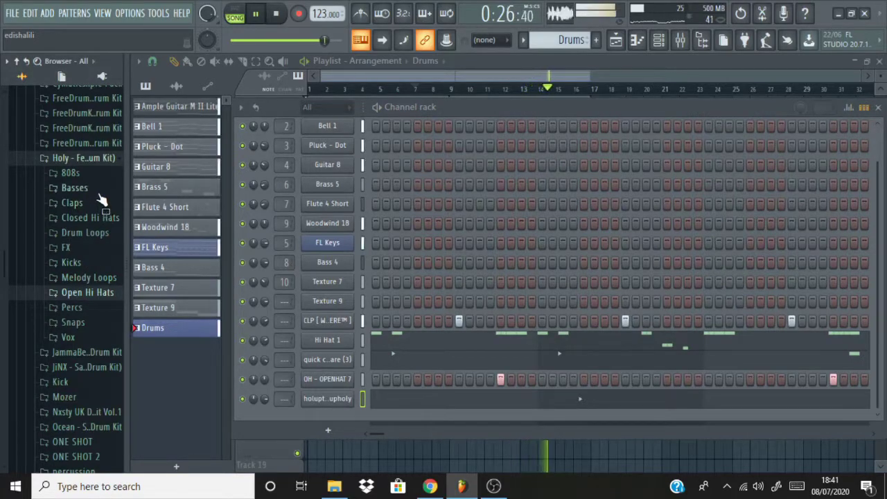
left_click(72, 173)
left_click(73, 160)
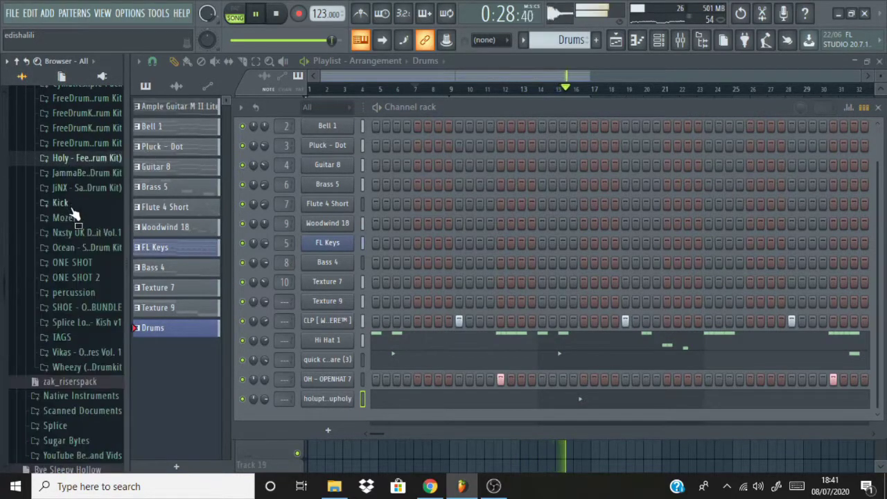
Step: Add the distorted zay 808 sample from the Wheezy drum kit's 808s folder as a new channel below the open hats
scroll(66, 208, "down", 10)
left_click(77, 121)
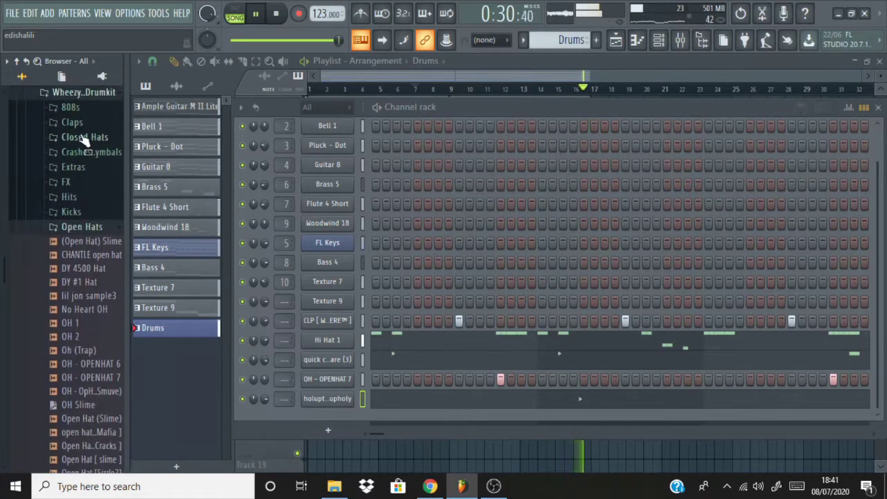
left_click(69, 201)
left_click(66, 104)
scroll(87, 239, "down", 15)
left_click(89, 192)
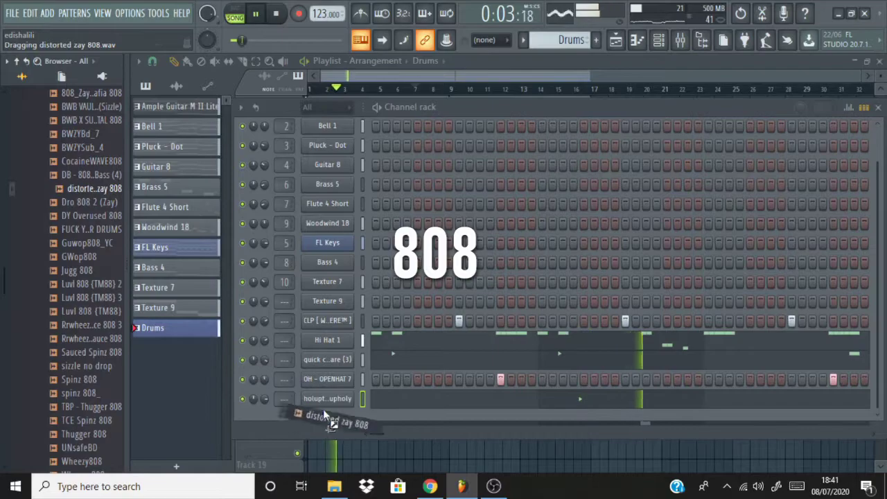
left_click_drag(318, 411, 304, 425)
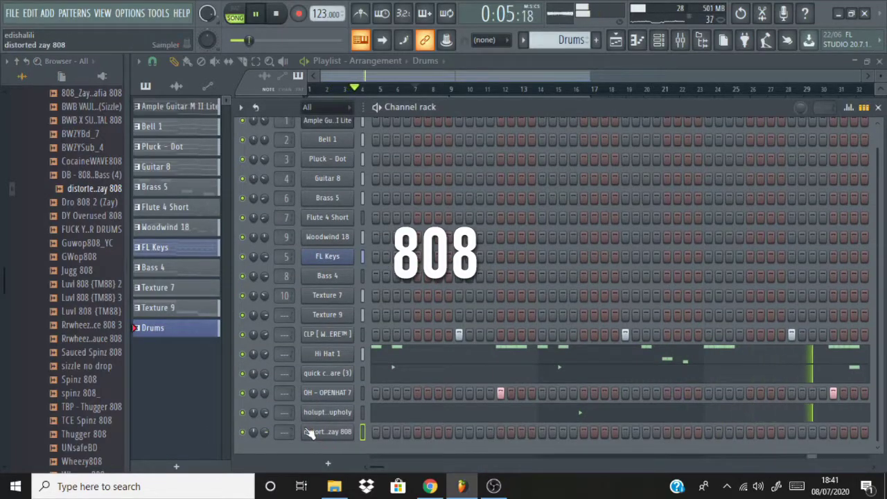
Step: Boost the gain of the distorted zay 808 sample and enable its volume envelope
left_click(325, 436)
left_click(262, 196)
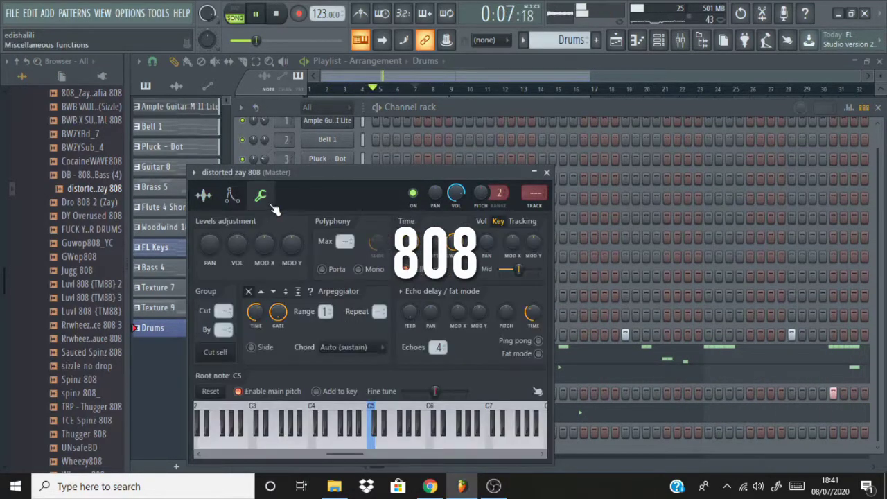
left_click(203, 196)
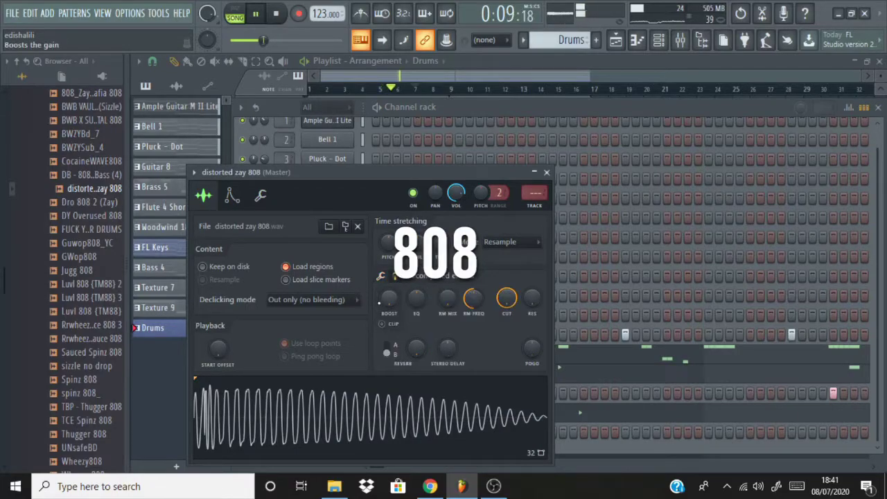
scroll(379, 303, "up", 3)
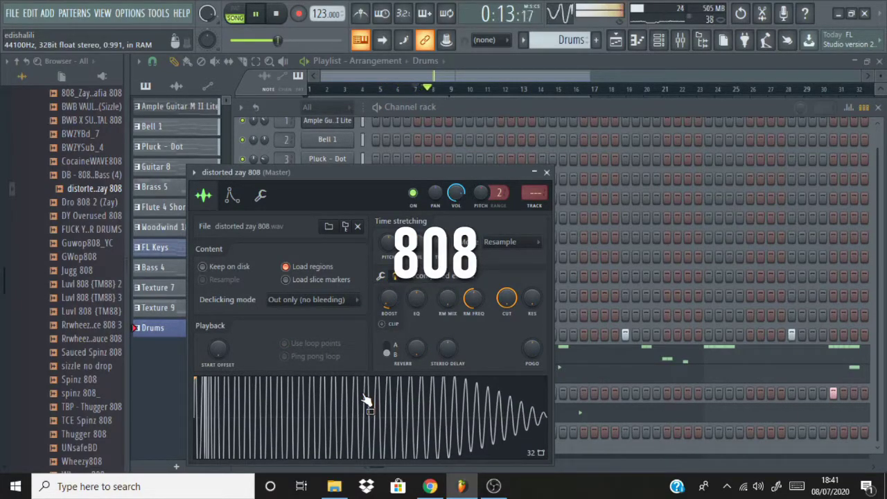
left_click(261, 197)
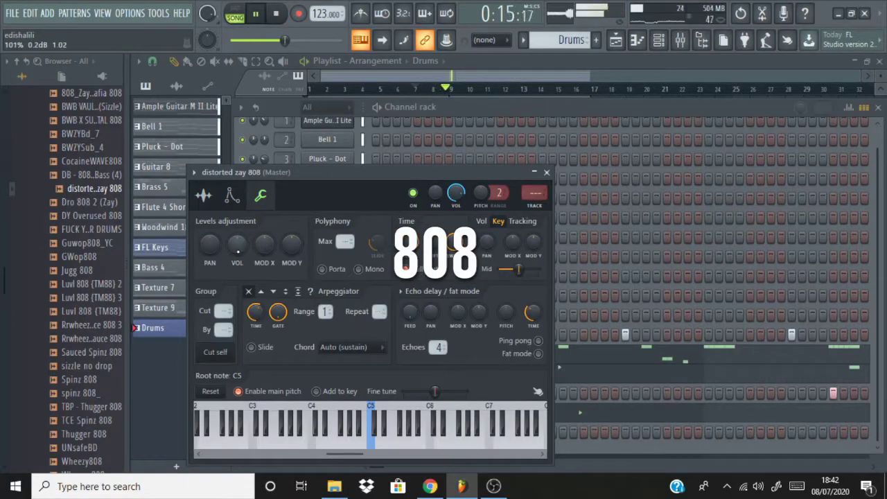
left_click(232, 196)
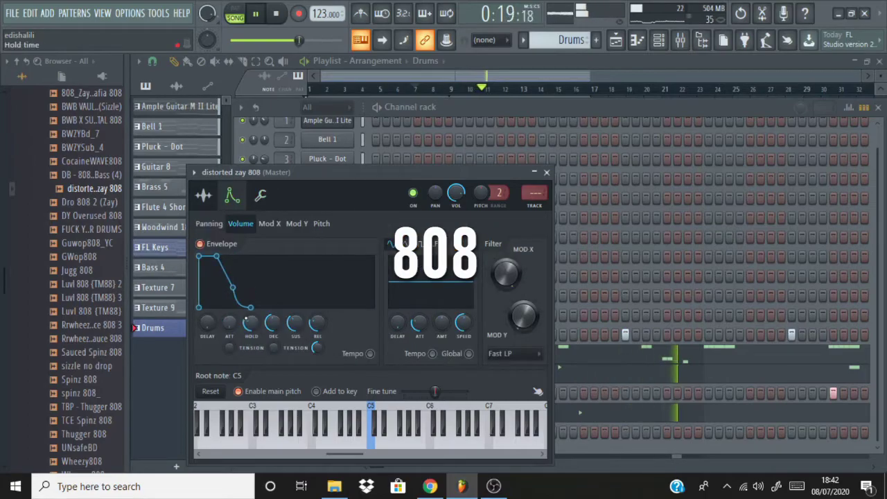
Step: In the distorted zay 808 piano roll, place two F#5 notes filling bars 1 and 2, with the second starting on step 5 of bar 2
key("space")
key("F7")
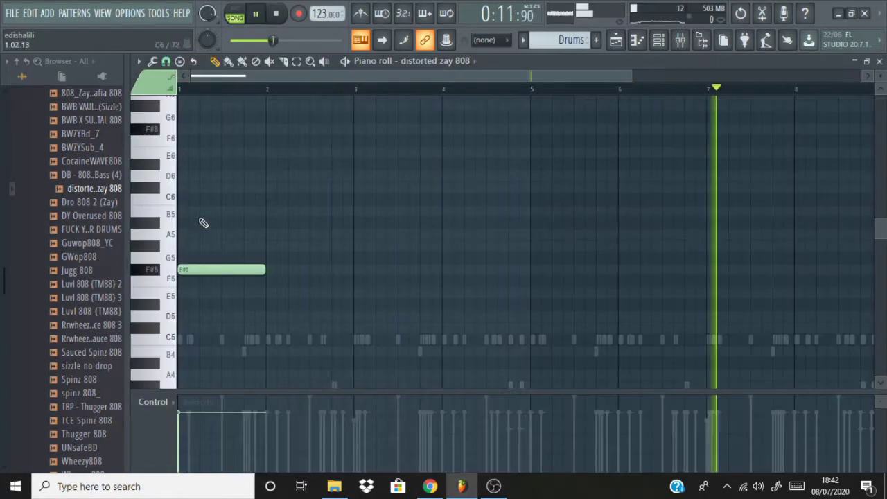
key("space")
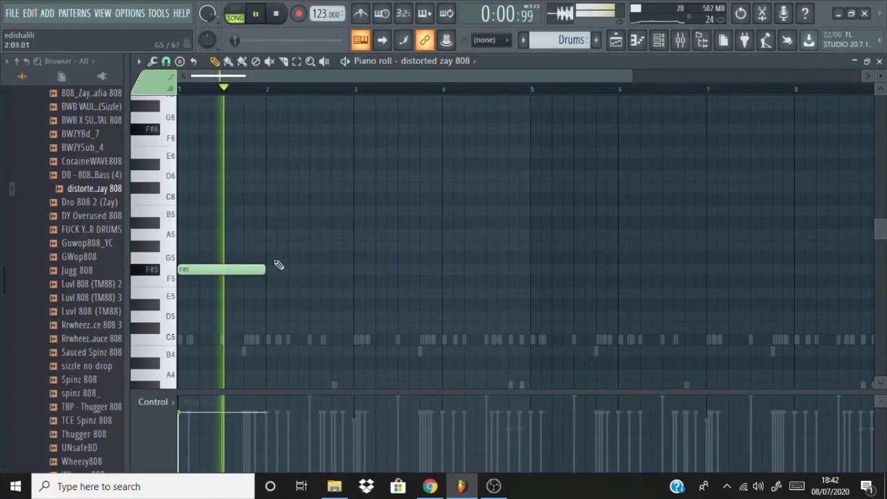
left_click_drag(264, 270, 288, 270)
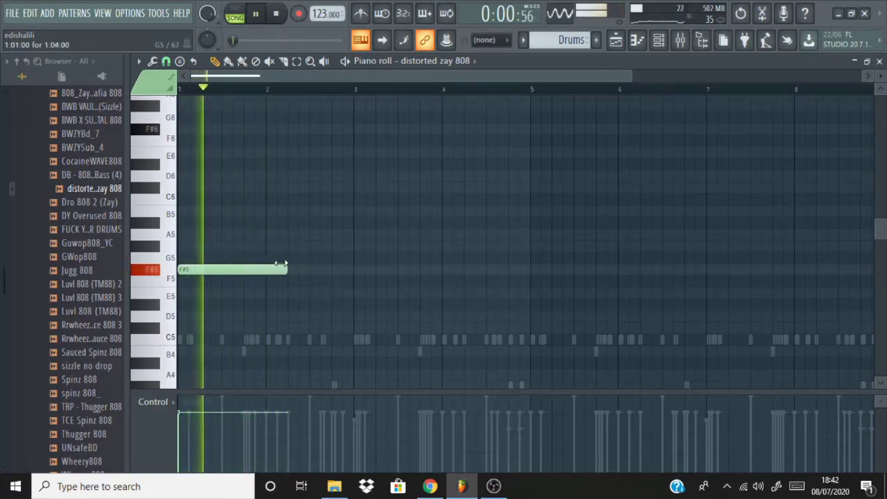
left_click(291, 271)
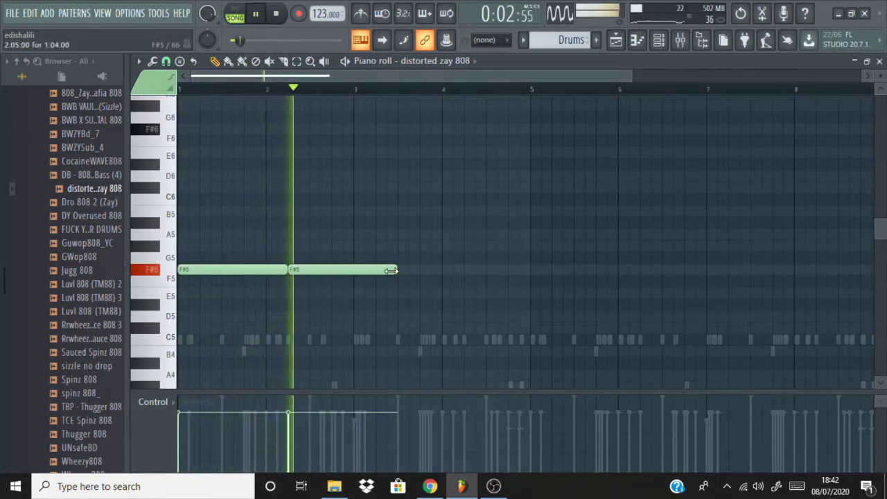
left_click_drag(386, 275, 352, 271)
Step: Repeat the two F#5 notes over bars 3 and 4 and divide the last one at step 11 of bar 4
key("ctrl+b")
left_click(505, 305)
left_click(454, 328)
right_click(478, 329)
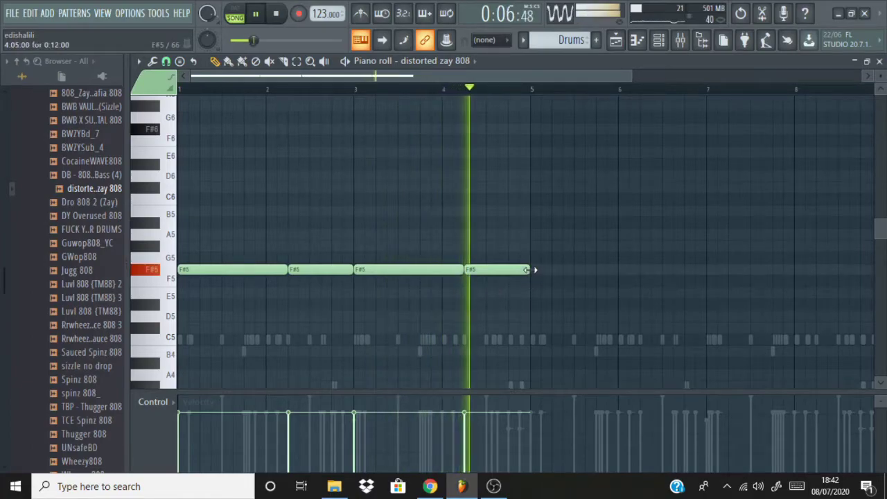
left_click(498, 269)
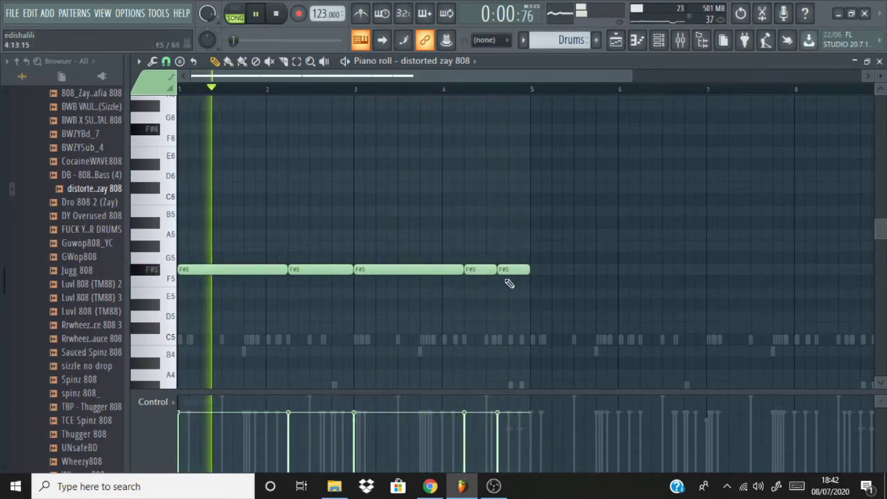
Step: Duplicate the four-bar 808 pattern into bars 5 to 8 at D5
key("ctrl+a")
left_click_drag(256, 266, 600, 315)
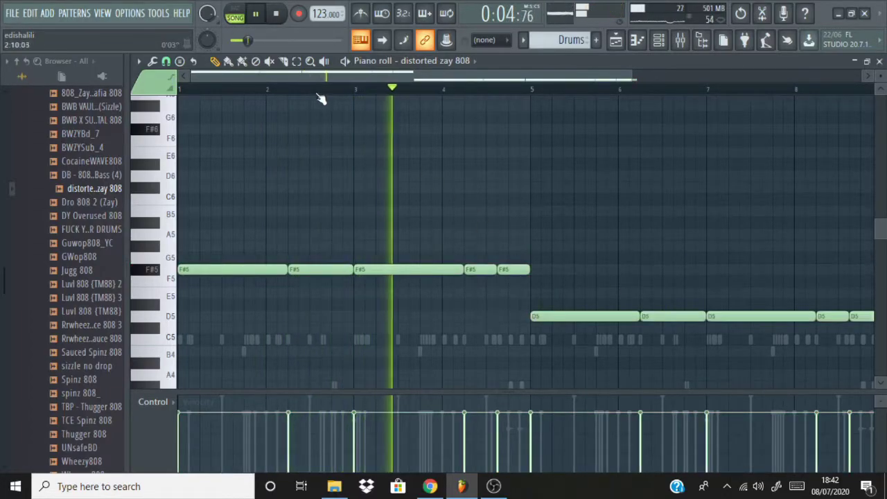
Step: Lower the 808 notes in bars 7 and 8 to C#5 and divide the first one at step 13 of bar 7
scroll(323, 99, "right", 5)
left_click_drag(525, 291, 674, 343)
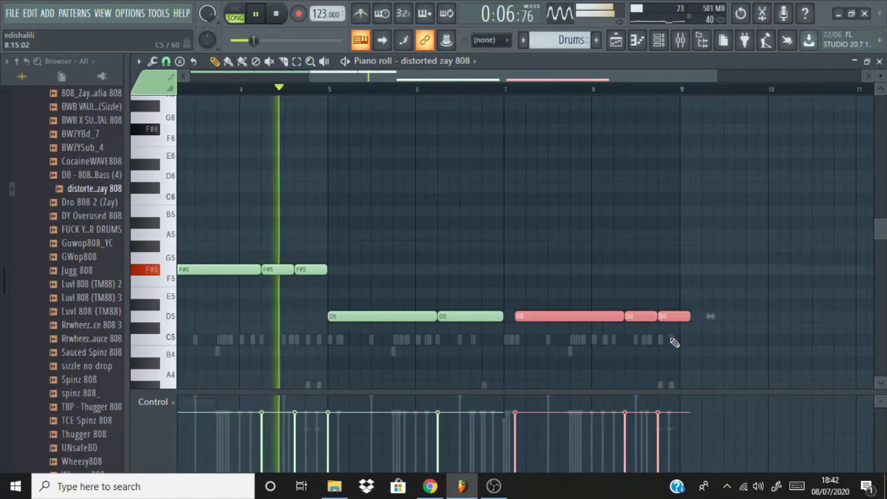
key("shift+Down")
left_click(541, 268)
right_click(540, 268)
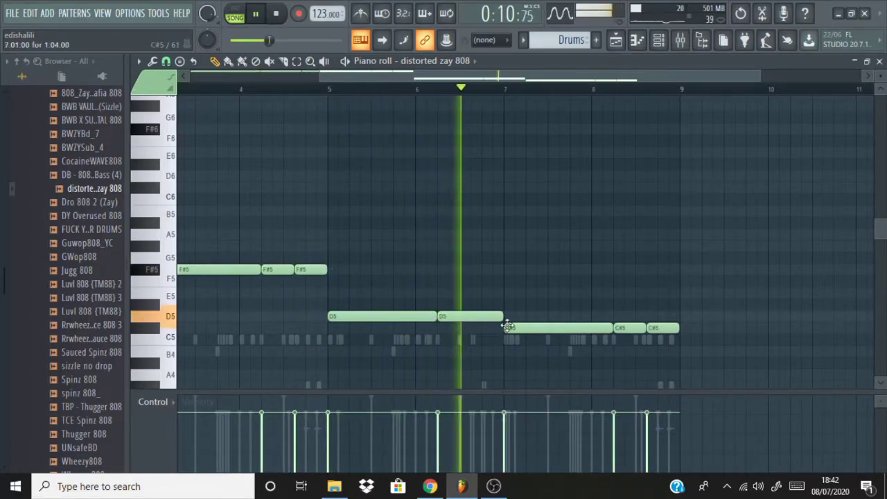
mouse_move(502, 318)
left_mouse_down()
mouse_move(492, 319)
mouse_move(503, 317)
left_mouse_up()
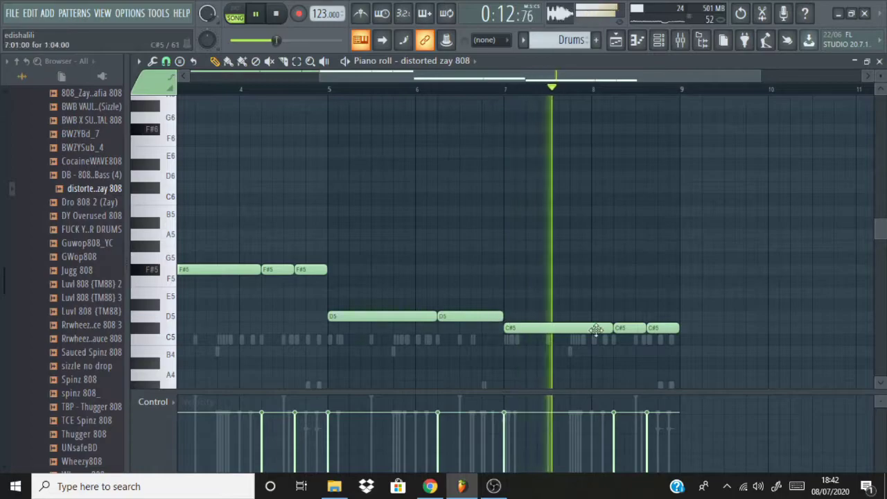
left_click_drag(613, 327, 569, 325)
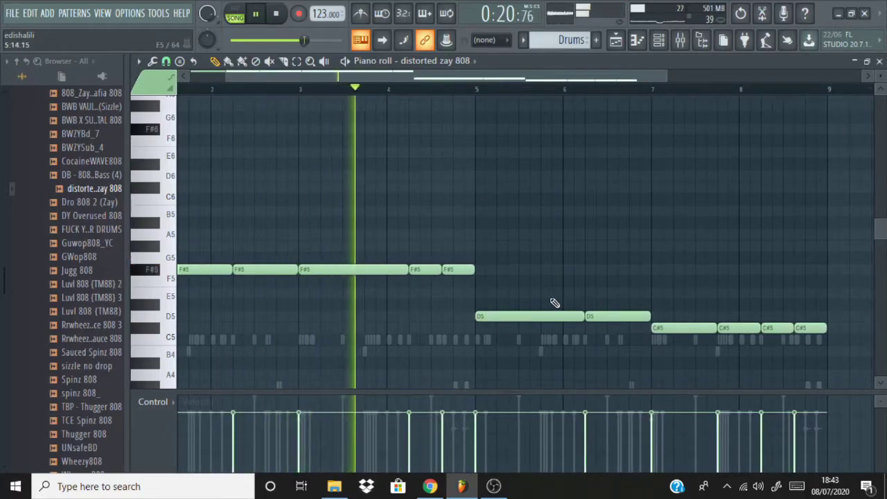
Step: Shorten the last C#5 note and add a short C#5 note on step 15 of bar 8
scroll(551, 302, "down", 4)
scroll(649, 309, "up", 2)
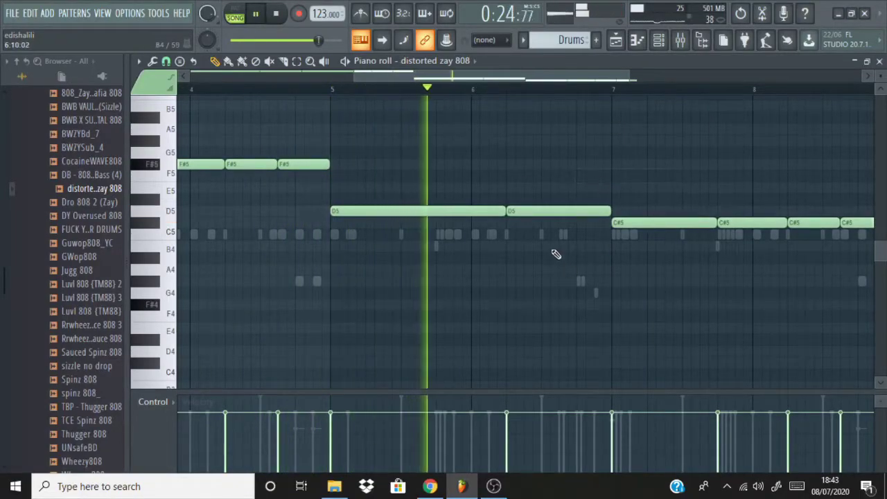
scroll(555, 201, "right", 3)
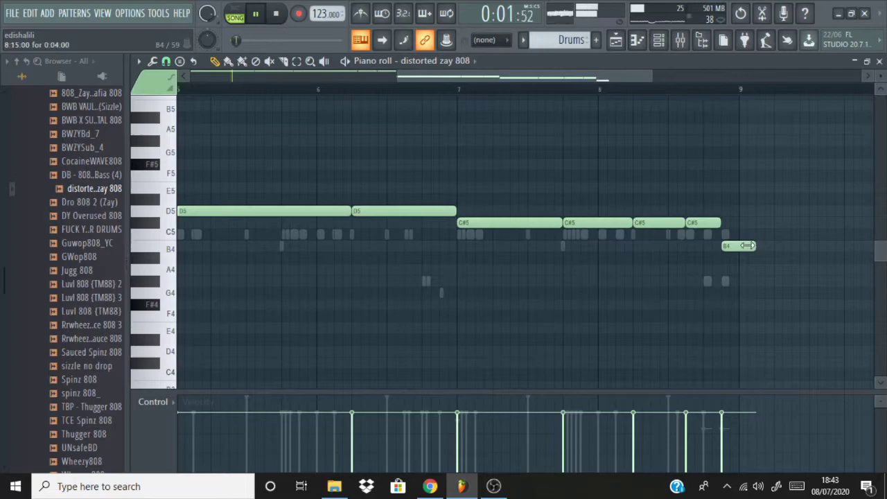
scroll(662, 291, "down", 3)
left_click(635, 247)
key("shift+Up")
key("shift+Up")
key("ctrl+d")
Step: Try a short G#5 note at the end of bar 4 and delete it
left_click_drag(444, 154, 414, 149)
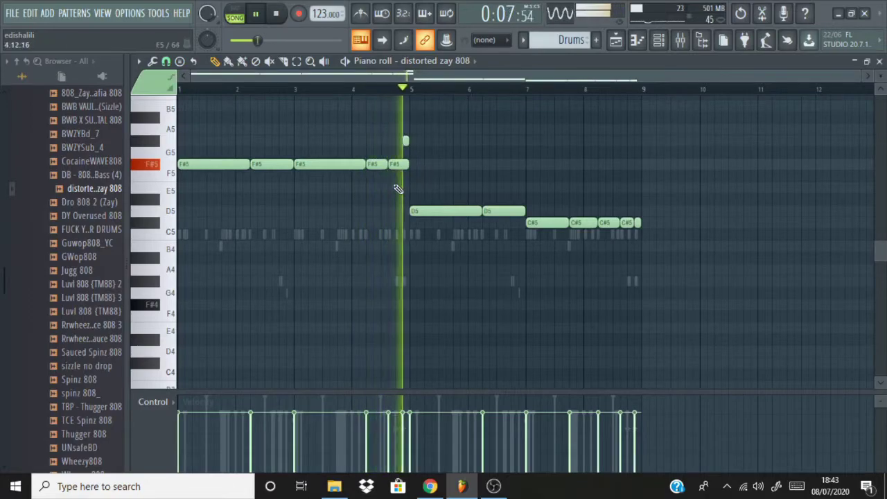
right_click(406, 142)
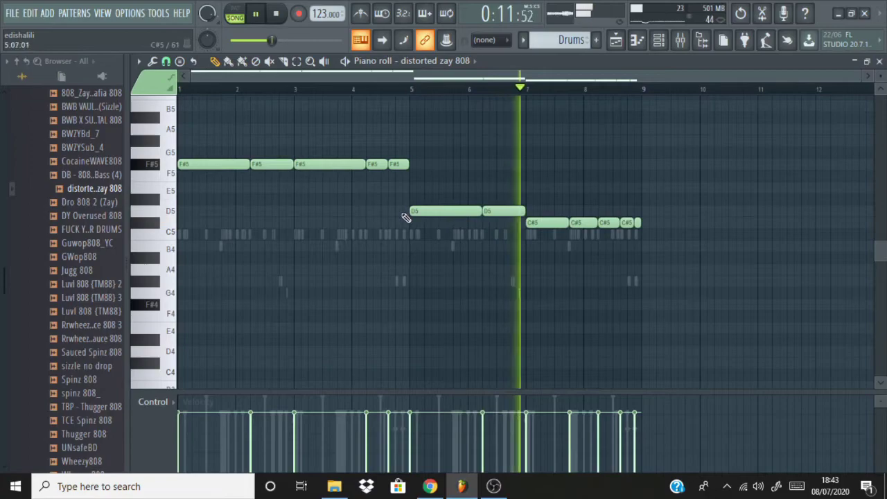
Step: Return to the channel rack and collapse the 808s folder to show the Wheezy drum kit's subfolders in the browser
left_click(879, 62)
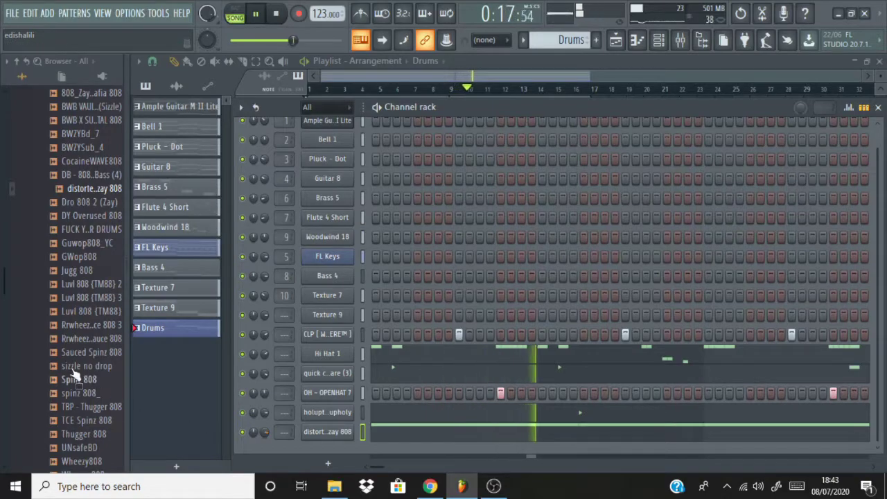
scroll(75, 303, "up", 15)
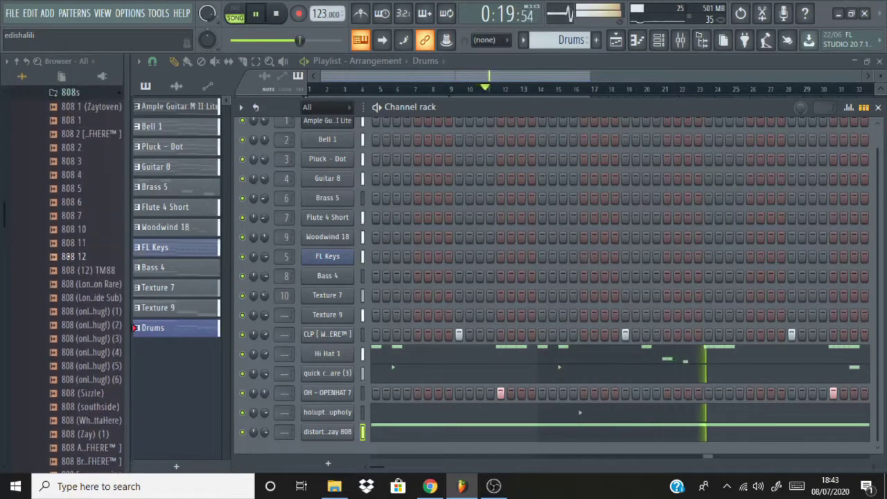
scroll(74, 242, "up", 2)
left_click(86, 339)
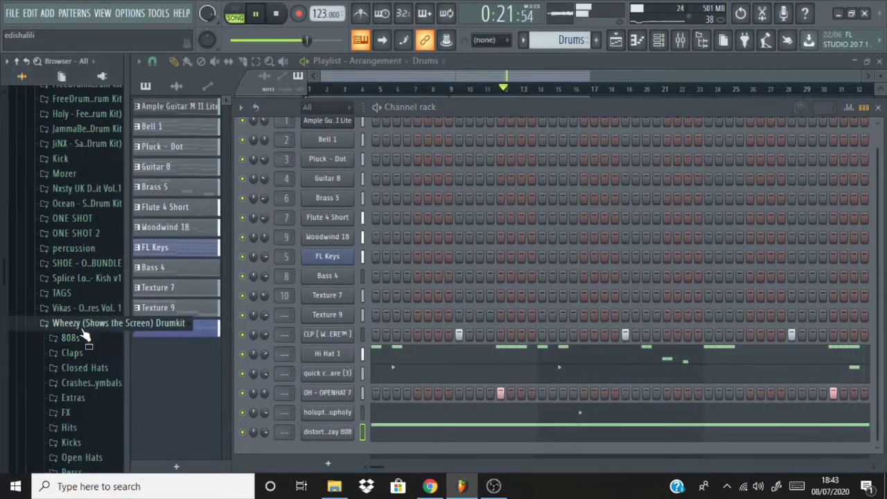
left_click(84, 323)
scroll(84, 305, "down", 3)
left_click(87, 290)
scroll(83, 235, "up", 3)
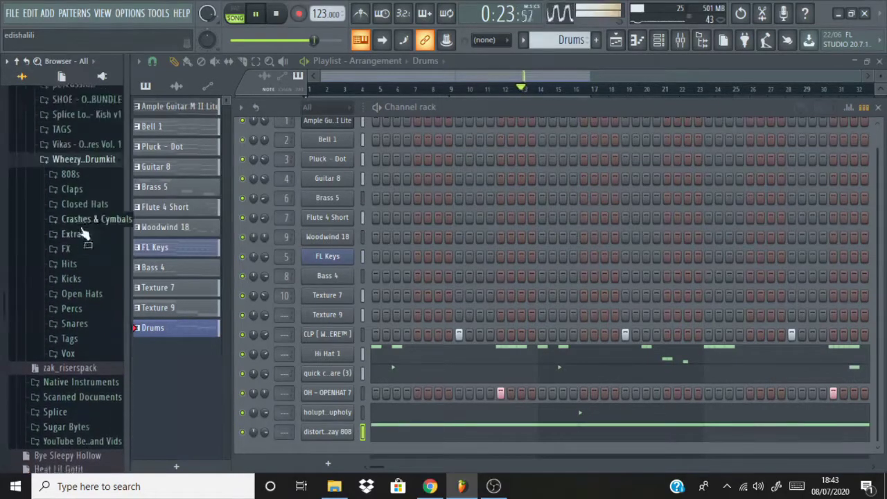
Step: Add the whzy kick sample from the Wheezy drum kit's Kicks folder as a new channel below the 808
left_click(71, 279)
scroll(76, 279, "down", 8)
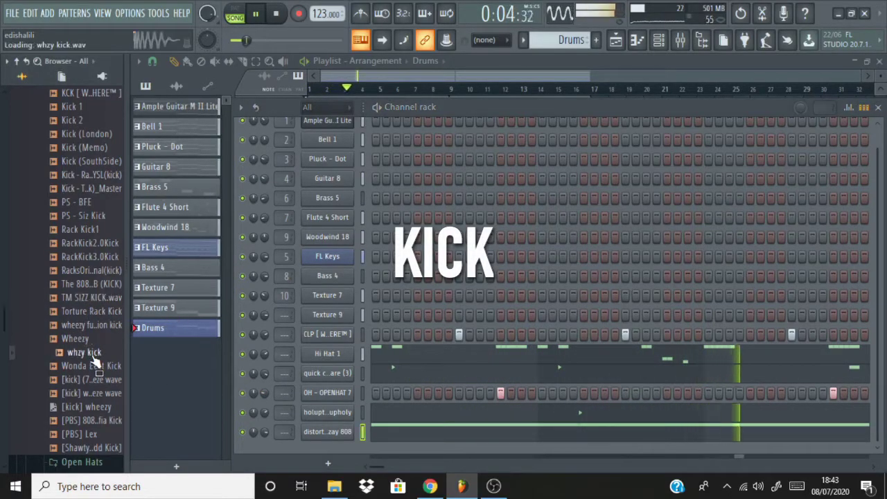
left_click_drag(95, 359, 336, 437)
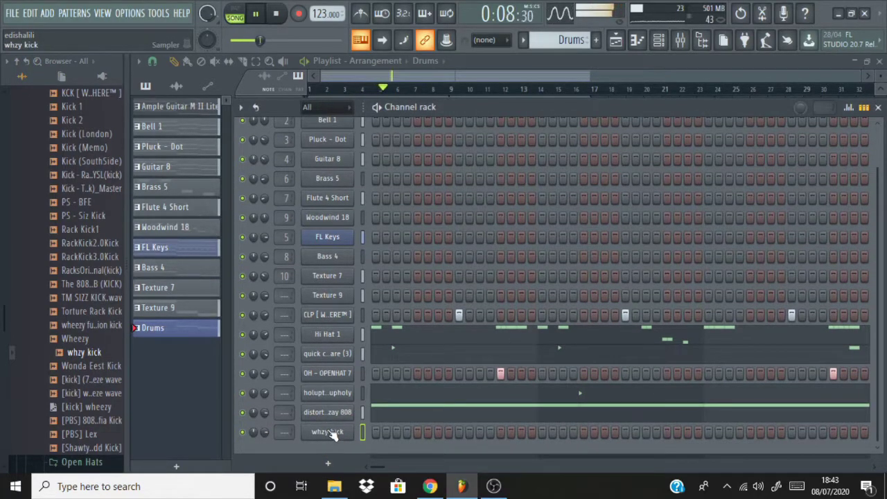
Step: Boost the gain of the whzy kick sample and close its channel settings
left_click(328, 432)
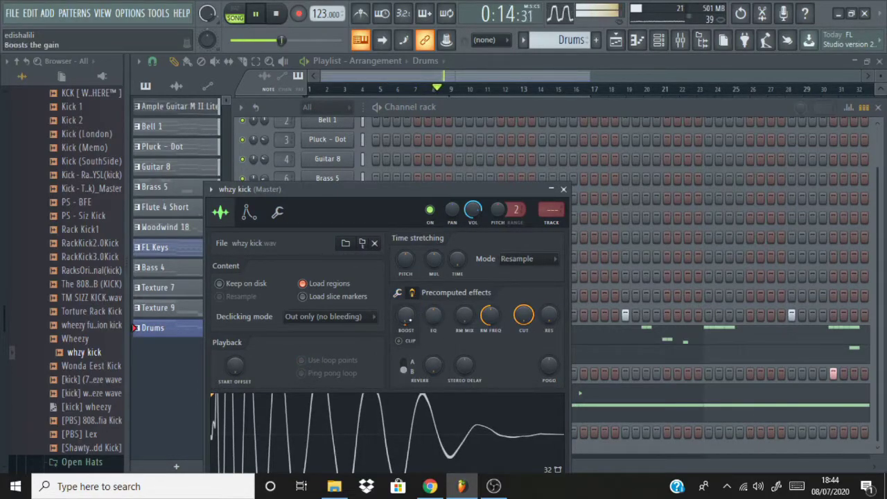
left_click(563, 190)
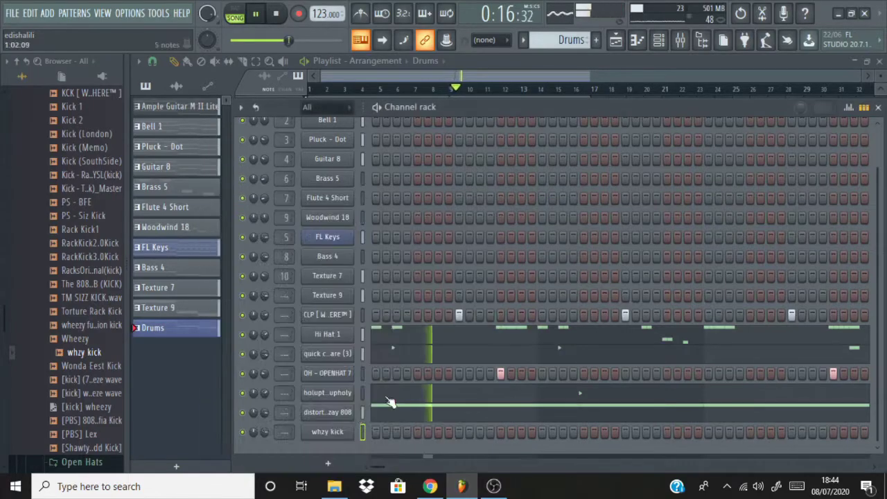
Step: Give whzy kick the same rhythm as the 808 over bars 1 to 8, all on C5, and play it back
right_click(334, 437)
left_click(339, 441)
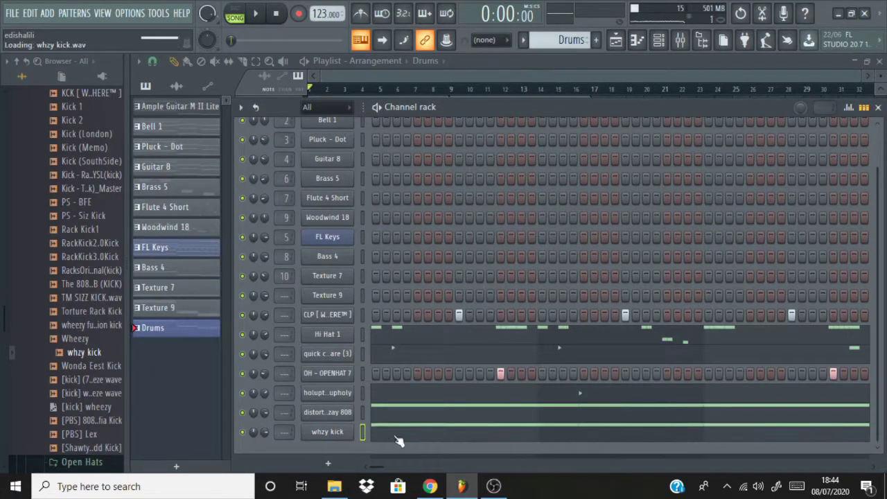
left_click(442, 434)
key("space")
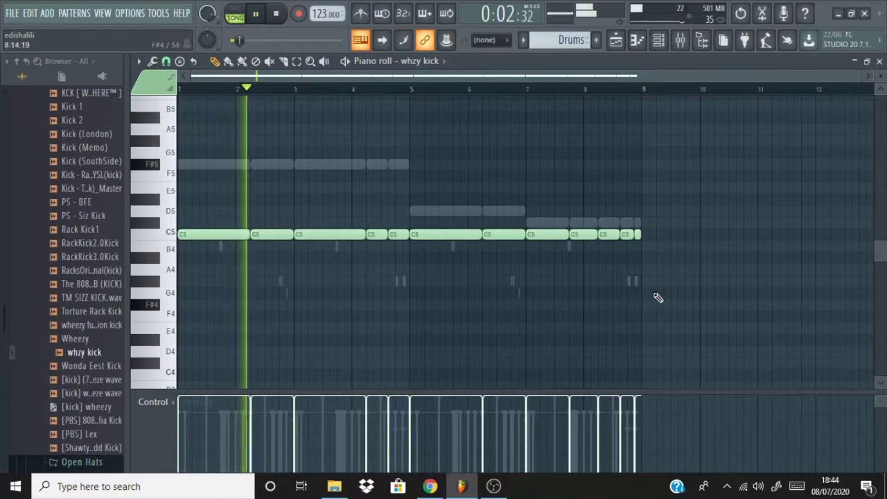
left_click(879, 61)
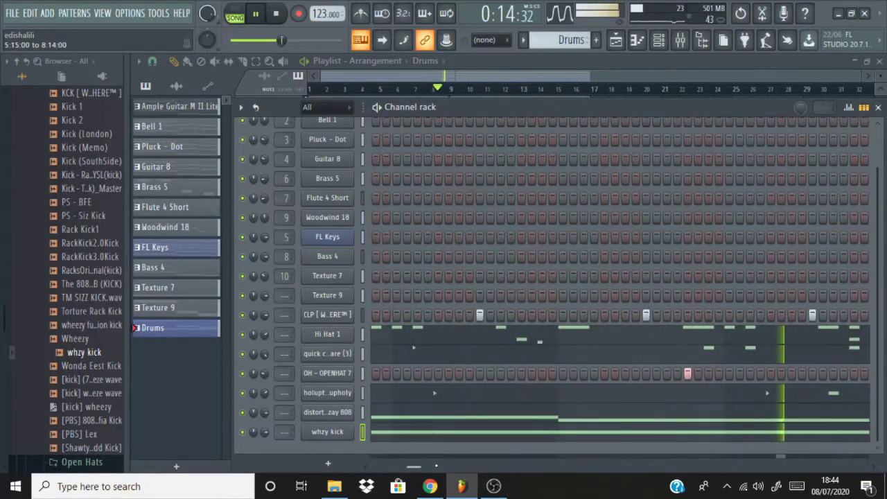
Step: Open the whzy kick notes from the 808's piano roll, remove the short last C5 note in bar 8, and return to the playlist
left_click(478, 420)
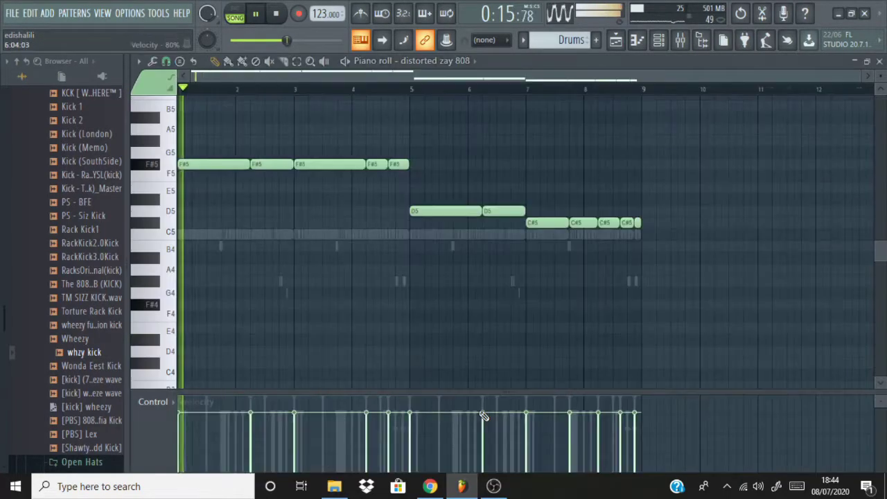
double_click(636, 235)
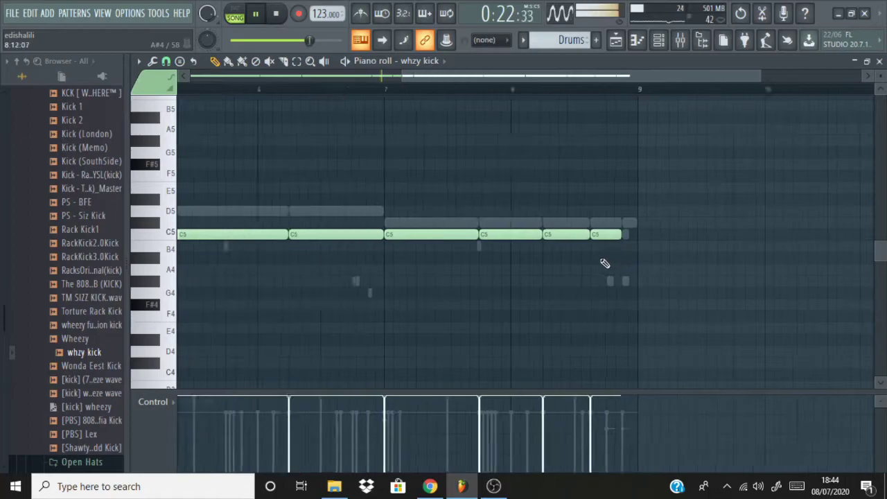
scroll(634, 243, "down", 3)
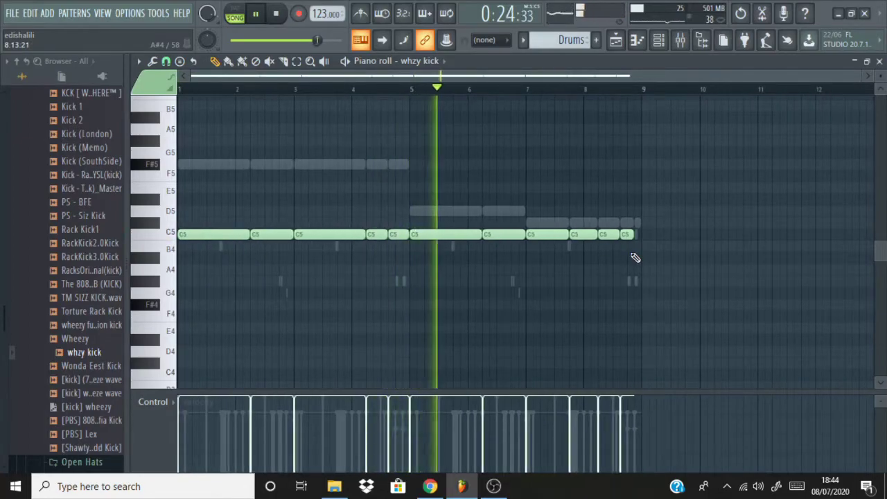
scroll(551, 254, "up", 3)
scroll(669, 277, "down", 3)
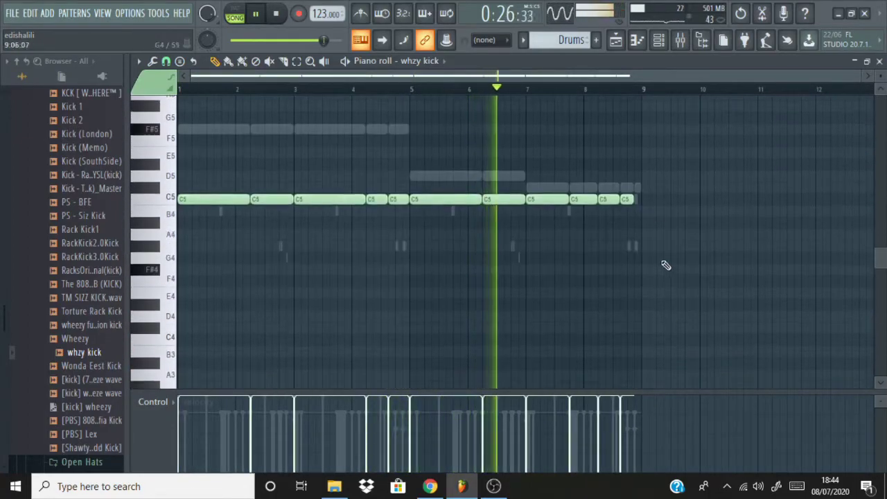
scroll(506, 224, "up", 3)
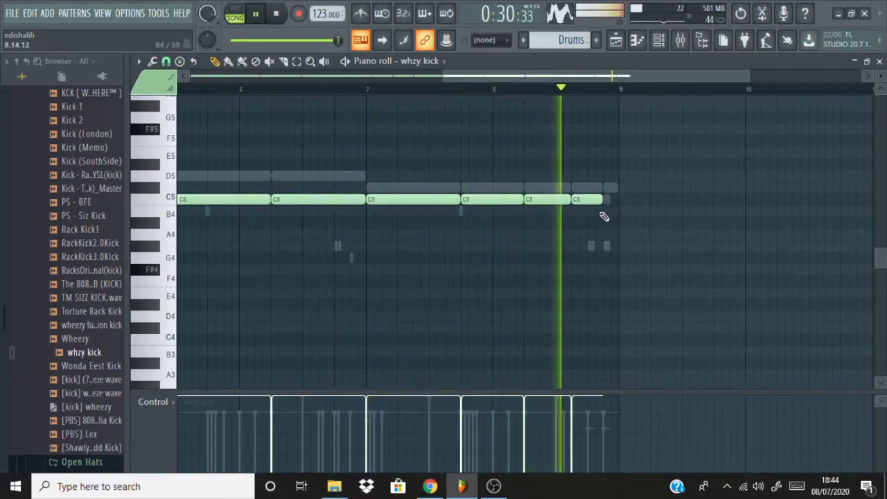
left_click(880, 61)
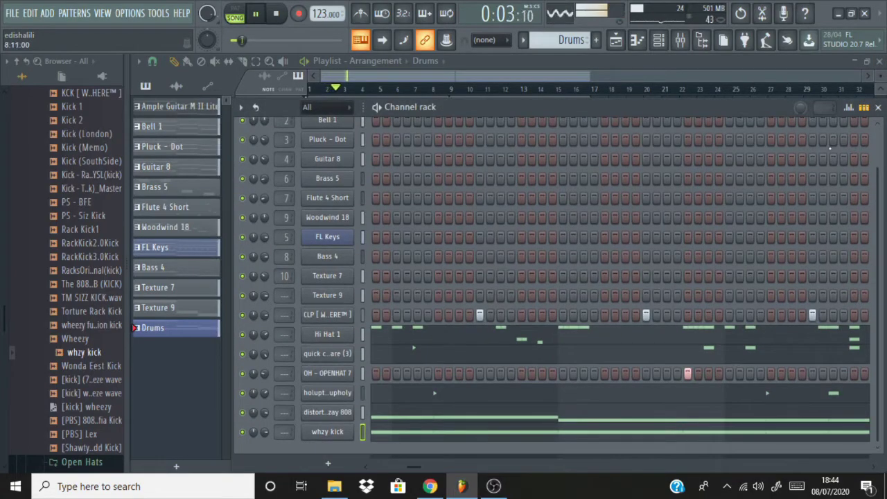
left_click(879, 108)
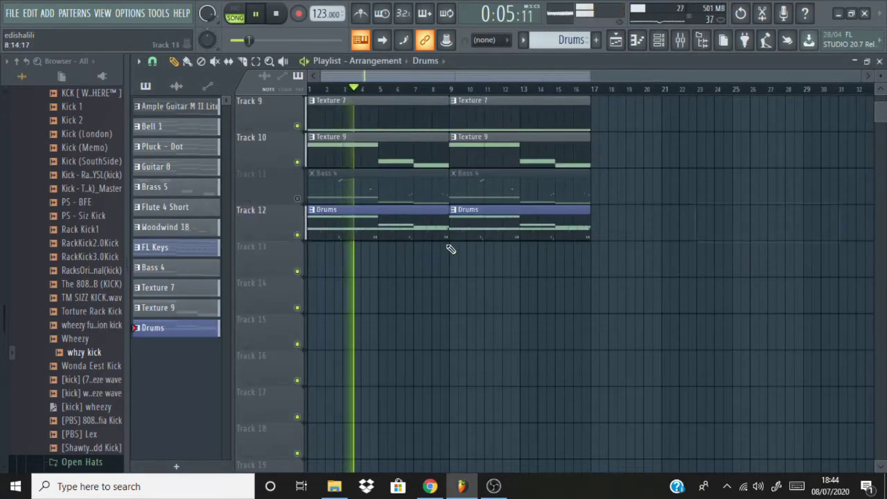
Step: Collapse the Wheezy drumkit folder in the browser to show the list of drum kits
left_click(659, 39)
scroll(69, 292, "up", 7)
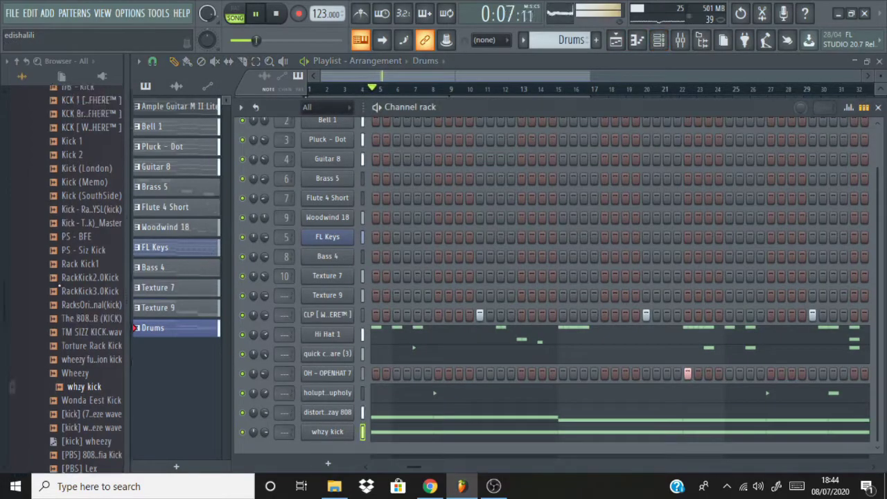
scroll(70, 367, "up", 3)
scroll(90, 228, "down", 3)
left_click(89, 225)
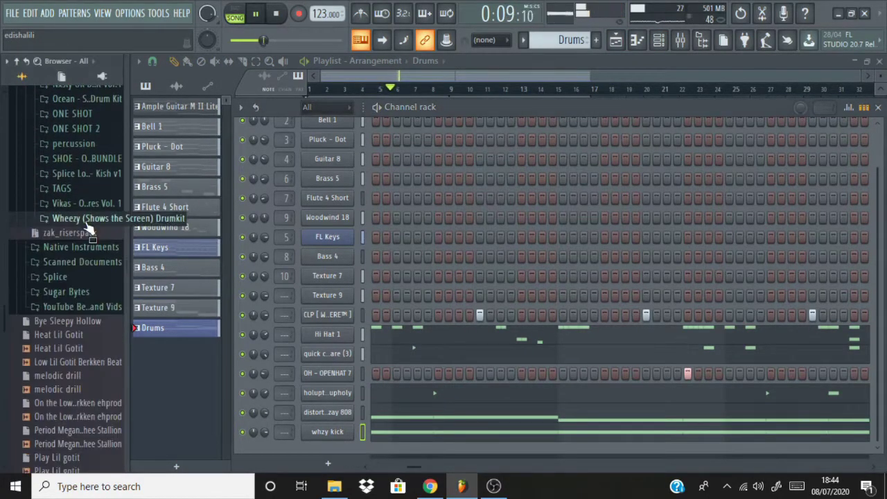
scroll(91, 231, "down", 2)
scroll(89, 231, "up", 5)
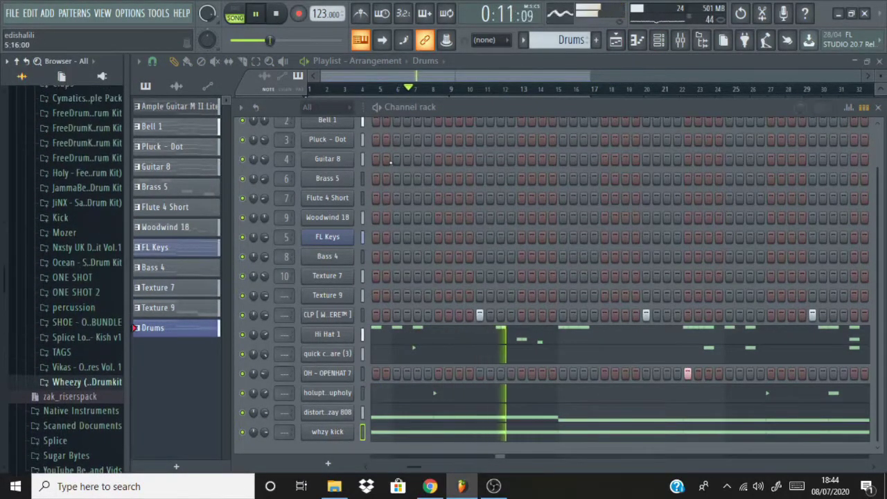
Step: Close the channel rack and split the Drums pattern by channel into a separate pattern for each drum sound
left_click(879, 106)
left_click(572, 40)
left_click(708, 247)
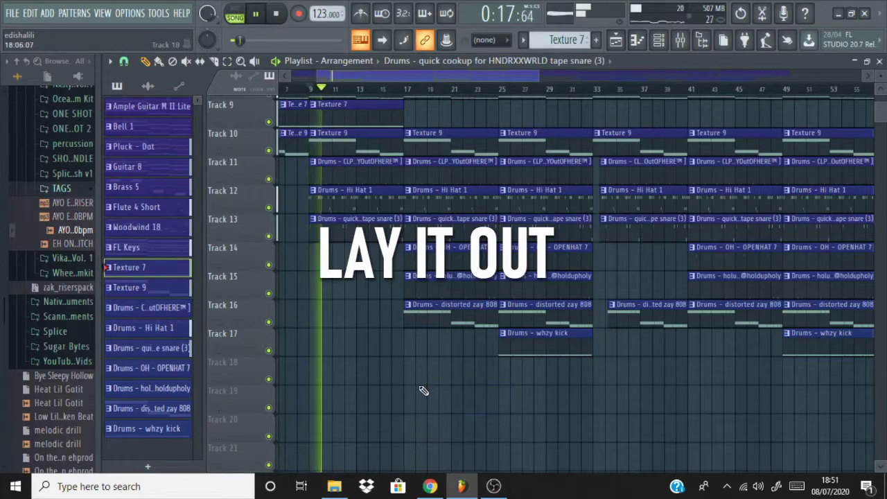
Step: Review the laid-out arrangement and shorten the clap, hi-hat and snare clips starting at bar 9 to end just before bar 16
scroll(276, 305, "down", 3)
scroll(295, 300, "down", 1)
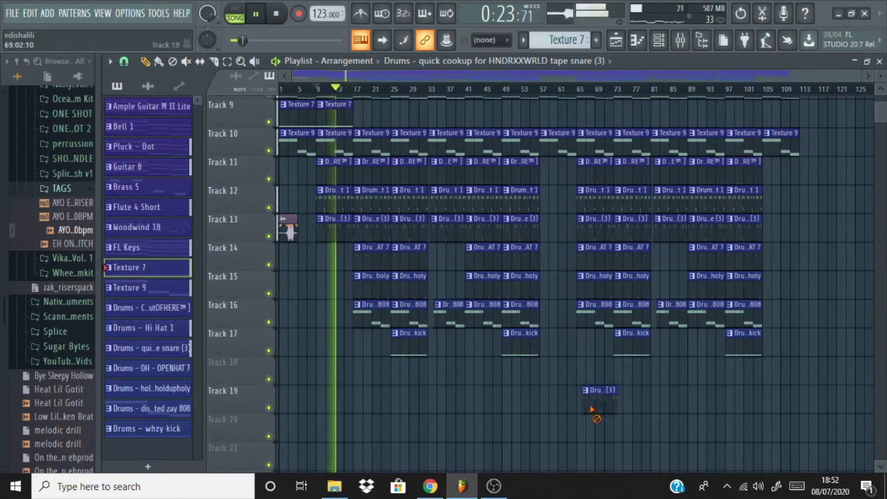
scroll(495, 364, "up", 4)
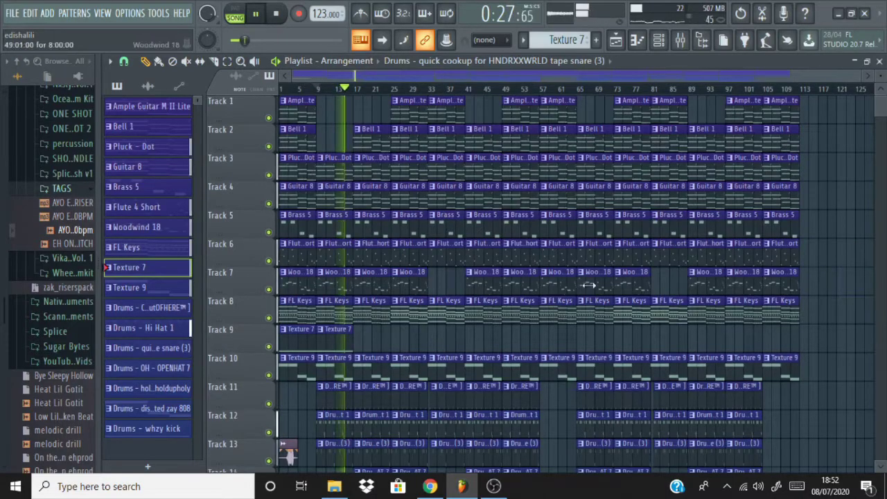
scroll(825, 300, "down", 3)
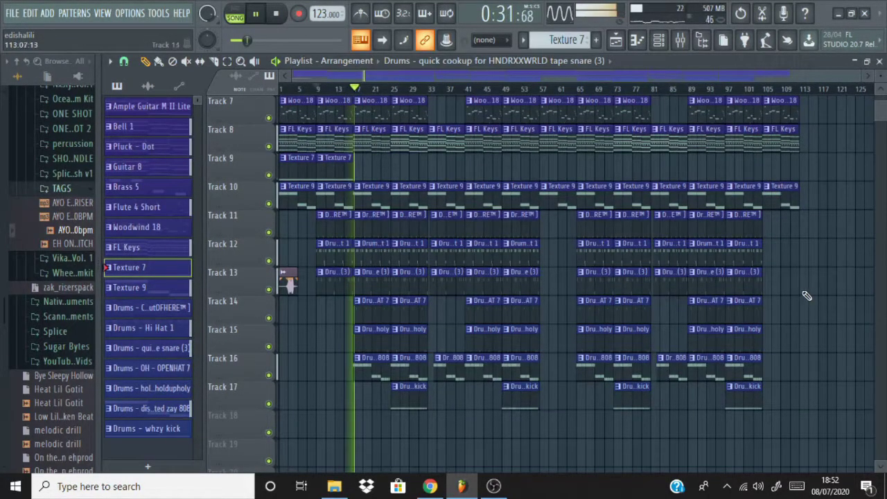
scroll(325, 274, "up", 4, "ctrl")
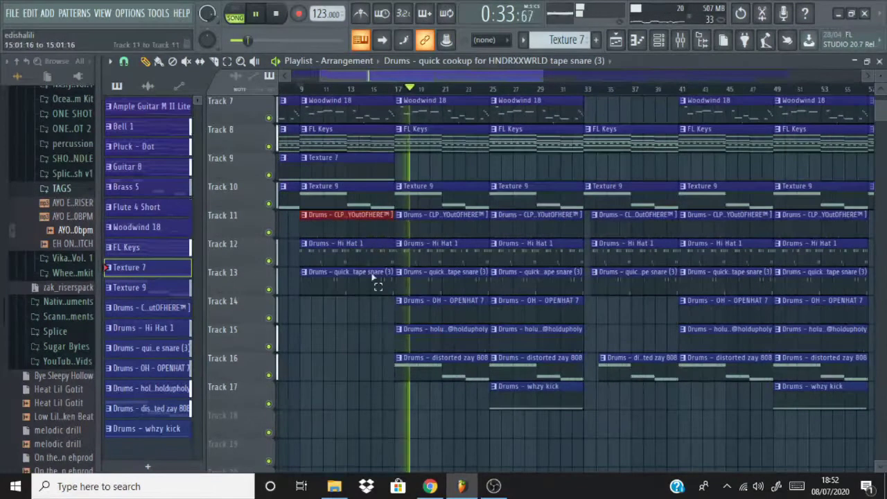
left_click_drag(385, 274, 375, 275)
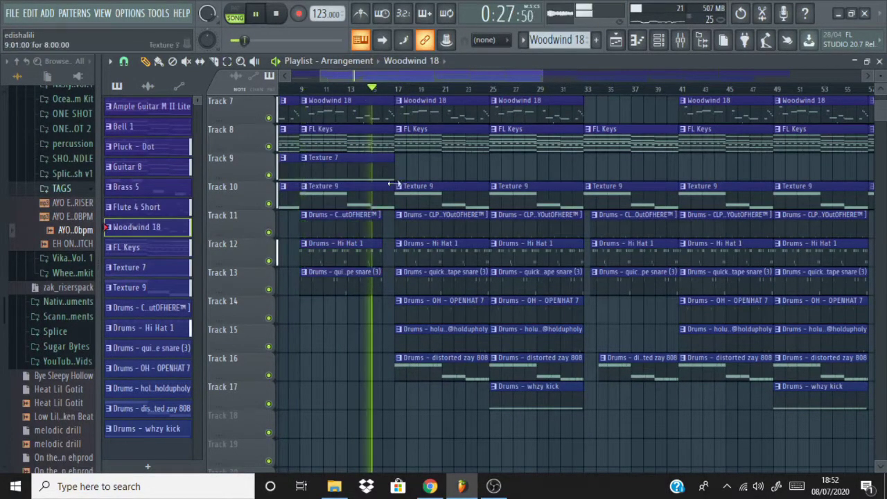
Step: Extend the shortened clap, hi-hat and snare clips on Tracks 11 to 13 back to bar 17
scroll(360, 220, "up", 3, "ctrl")
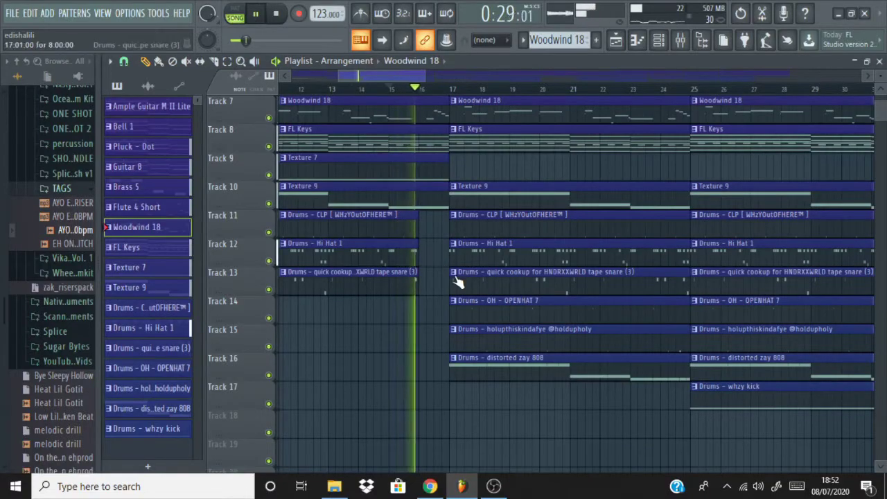
left_click_drag(409, 209, 444, 283)
scroll(339, 271, "down", 6, "ctrl")
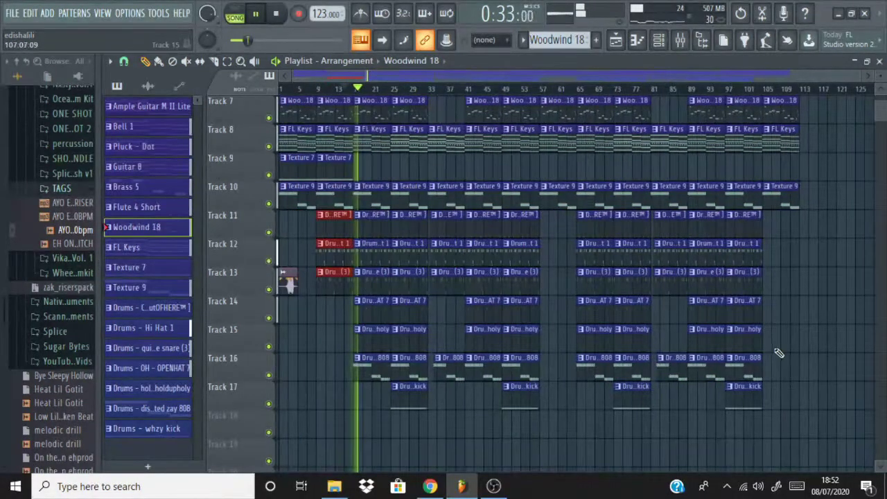
Step: Remove the Texture 7 clip at bar 9 and place a Texture 7 clip at bar 105 on Track 9
right_click(828, 333)
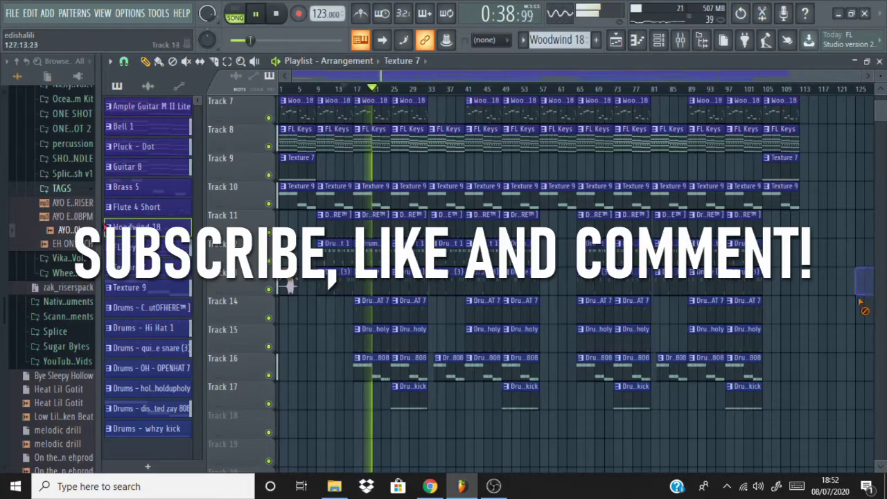
scroll(447, 208, "up", 5)
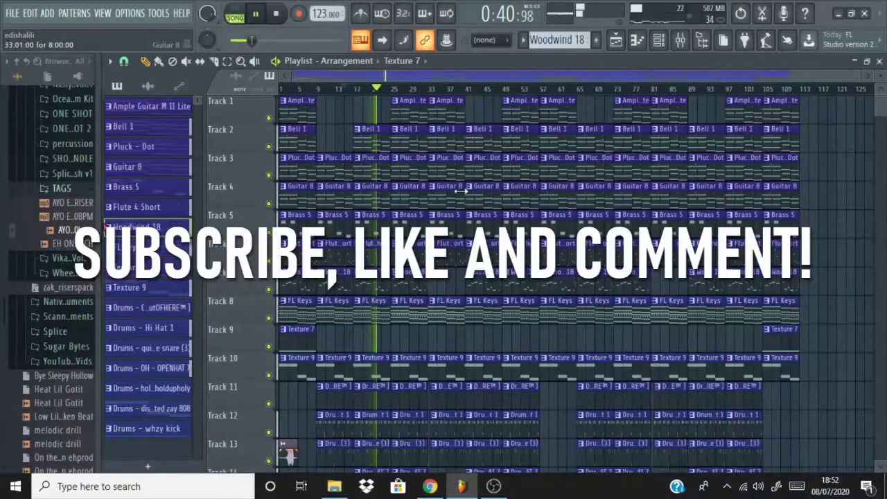